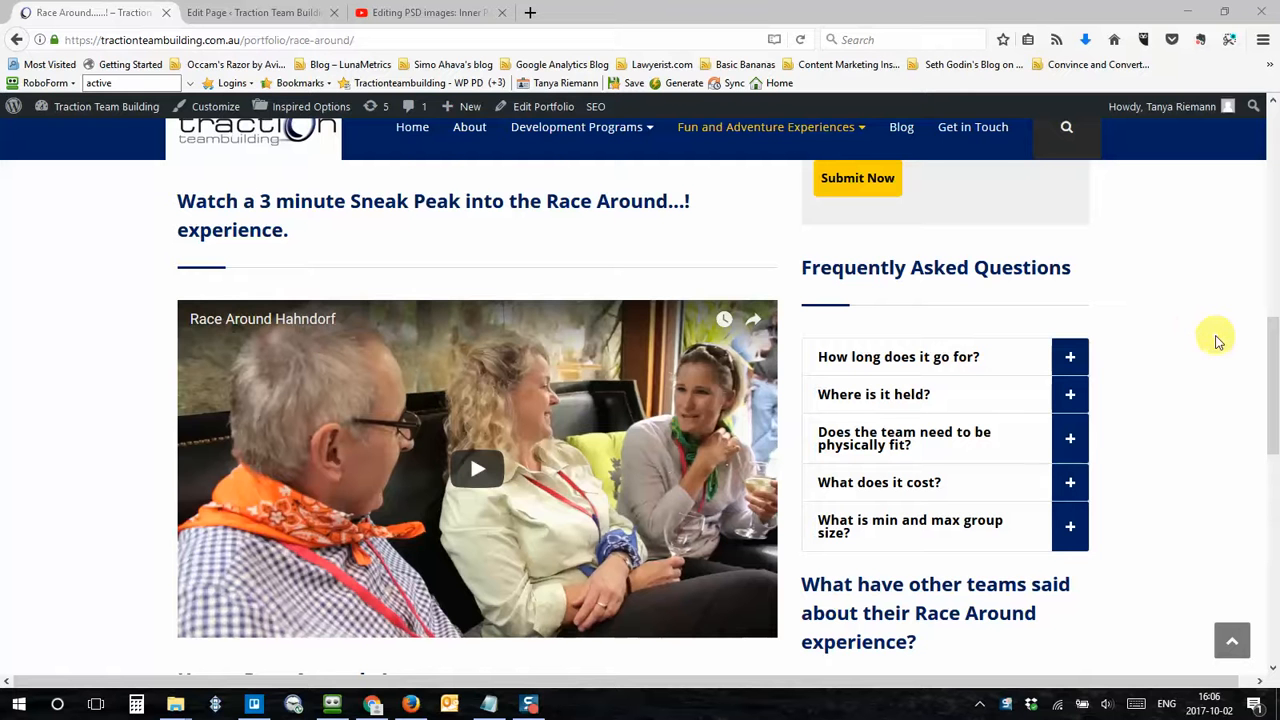
Step: Open the Race Around portfolio in the WordPress editor
{"action": "scroll", "coordinate": [1215, 340], "scroll_direction": "up", "scroll_amount": 10}
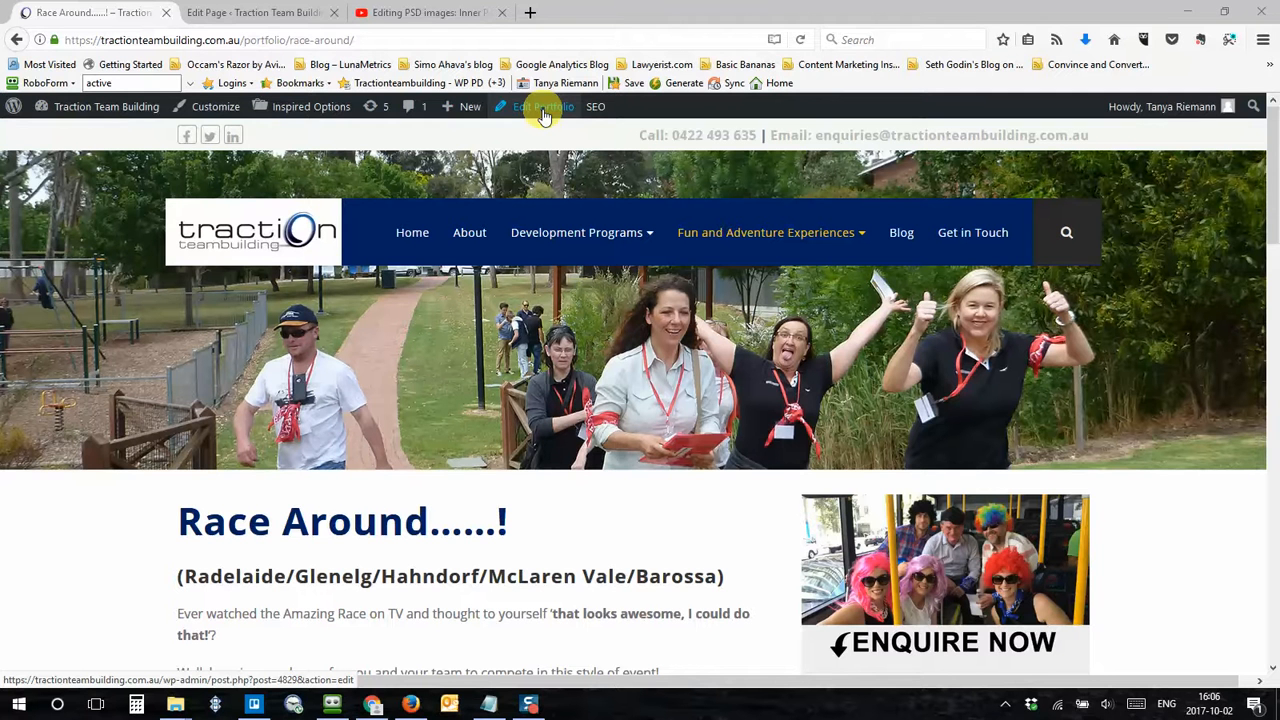
{"action": "left_click", "coordinate": [543, 115]}
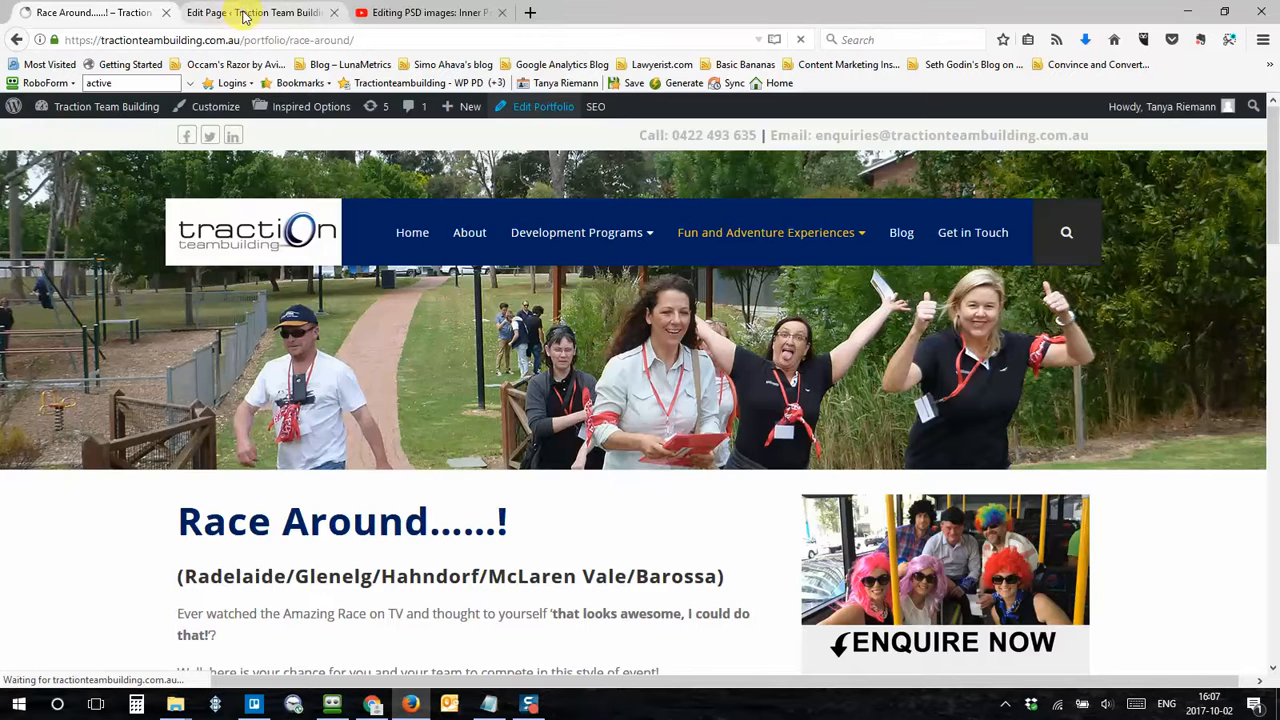
{"action": "left_click", "coordinate": [240, 14]}
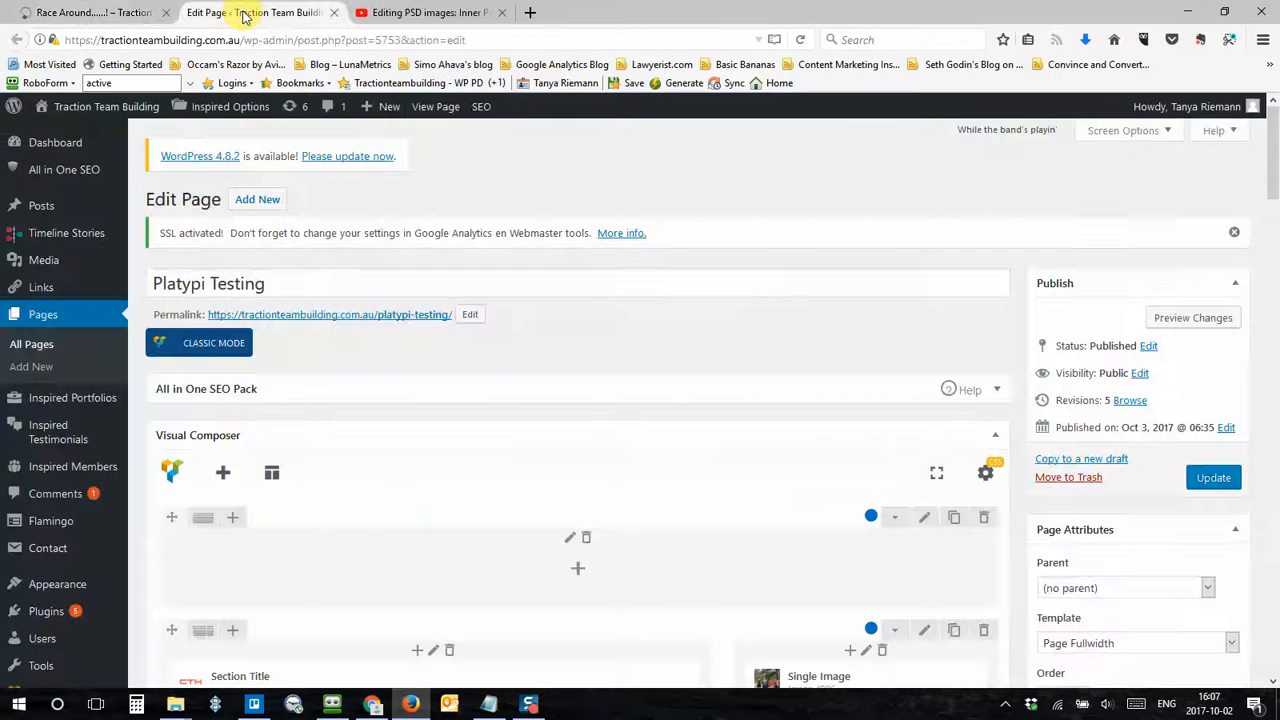
{"action": "left_click_drag", "start_coordinate": [277, 282], "coordinate": [160, 280]}
{"action": "left_click", "coordinate": [255, 283]}
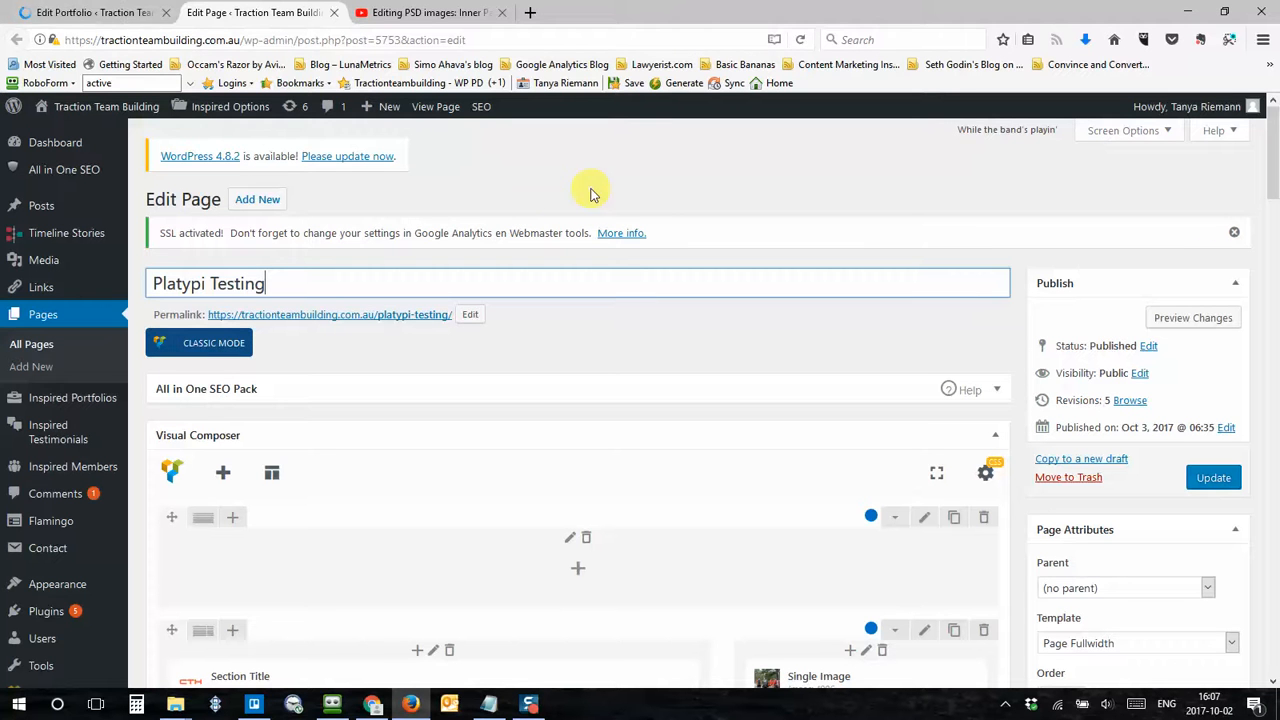
Step: Return to the Race Around portfolio editor and review its Visual Composer elements, including the Video Player
{"action": "left_click", "coordinate": [94, 16]}
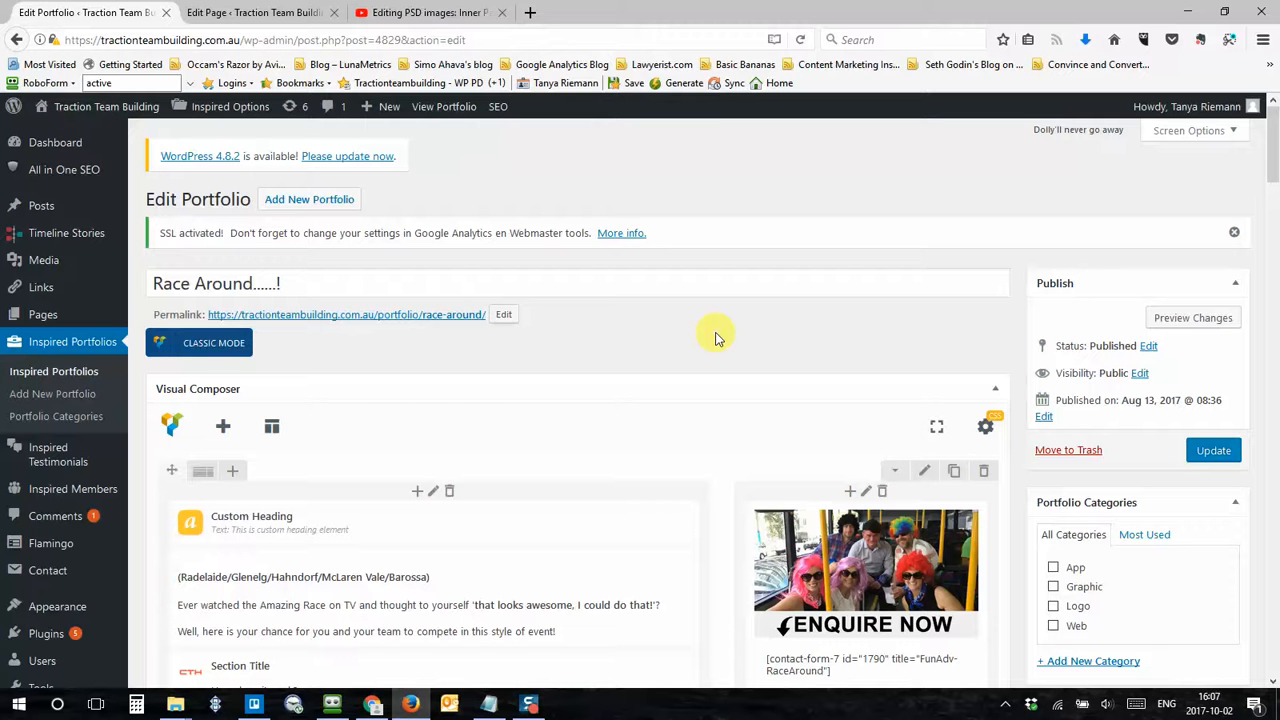
{"action": "scroll", "coordinate": [715, 338], "scroll_direction": "down", "scroll_amount": 8}
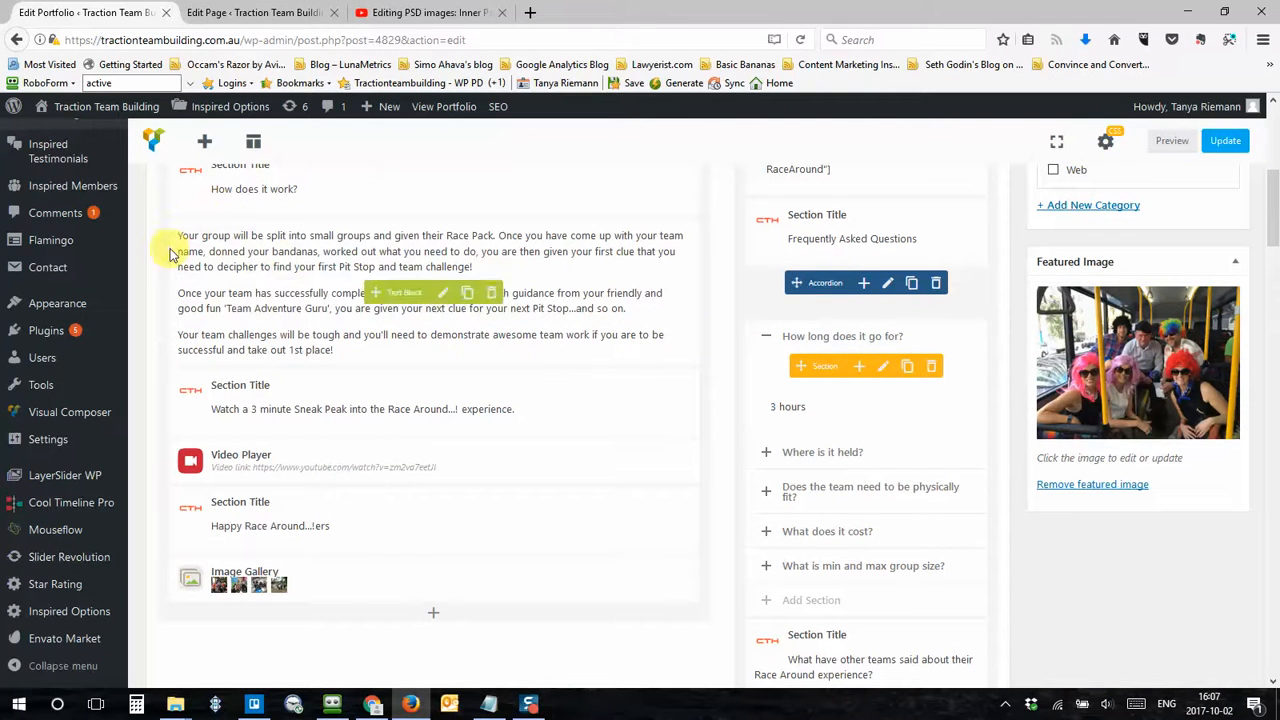
{"action": "scroll", "coordinate": [150, 270], "scroll_direction": "up", "scroll_amount": 2}
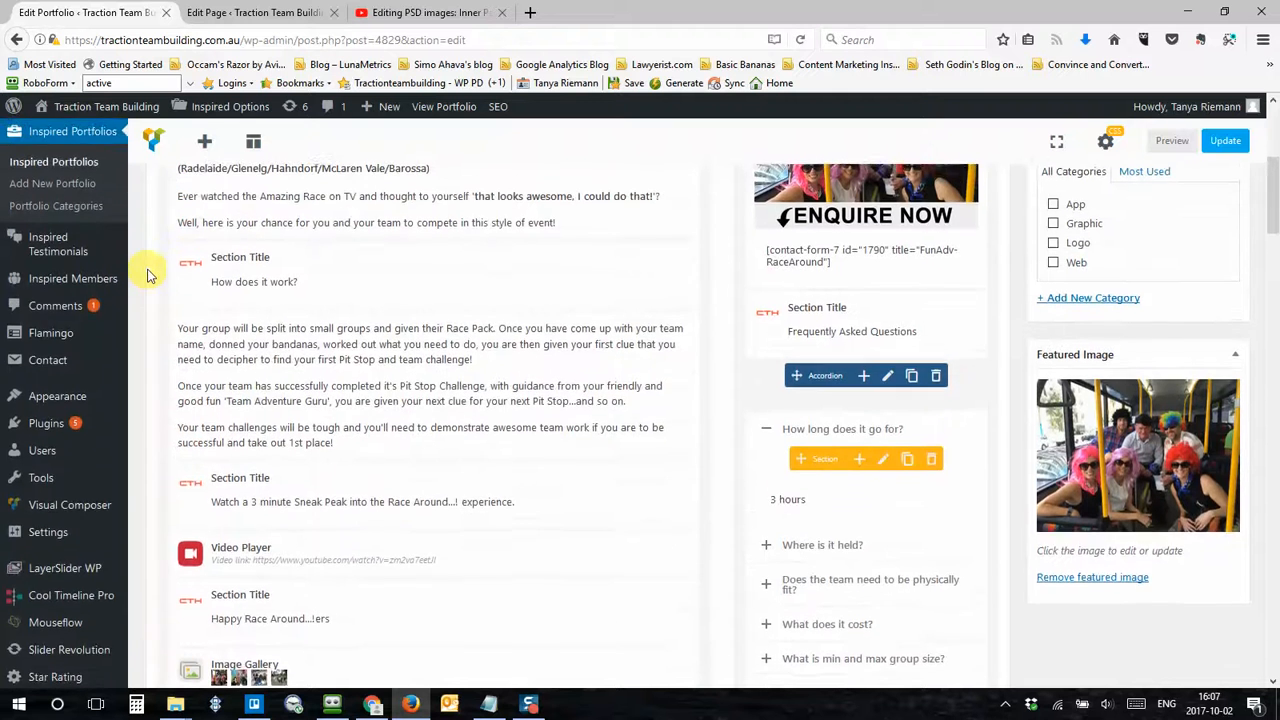
{"action": "scroll", "coordinate": [147, 276], "scroll_direction": "up", "scroll_amount": 2}
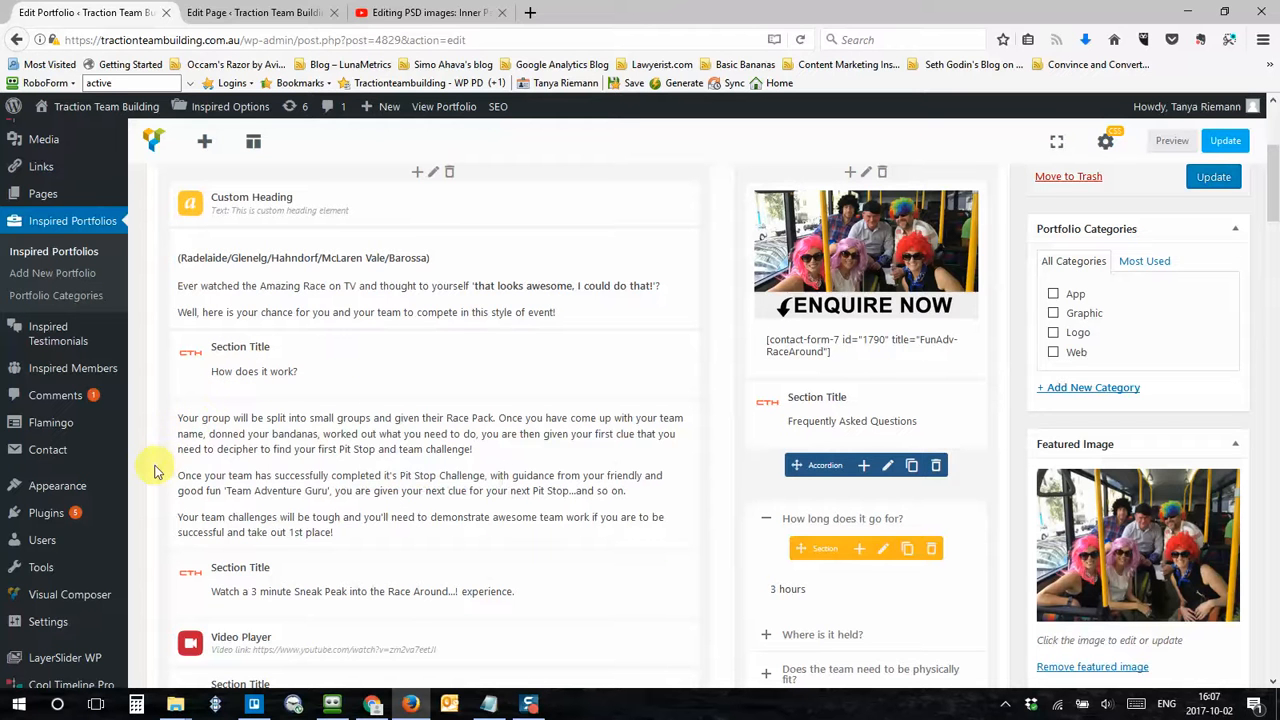
{"action": "scroll", "coordinate": [155, 472], "scroll_direction": "down", "scroll_amount": 3}
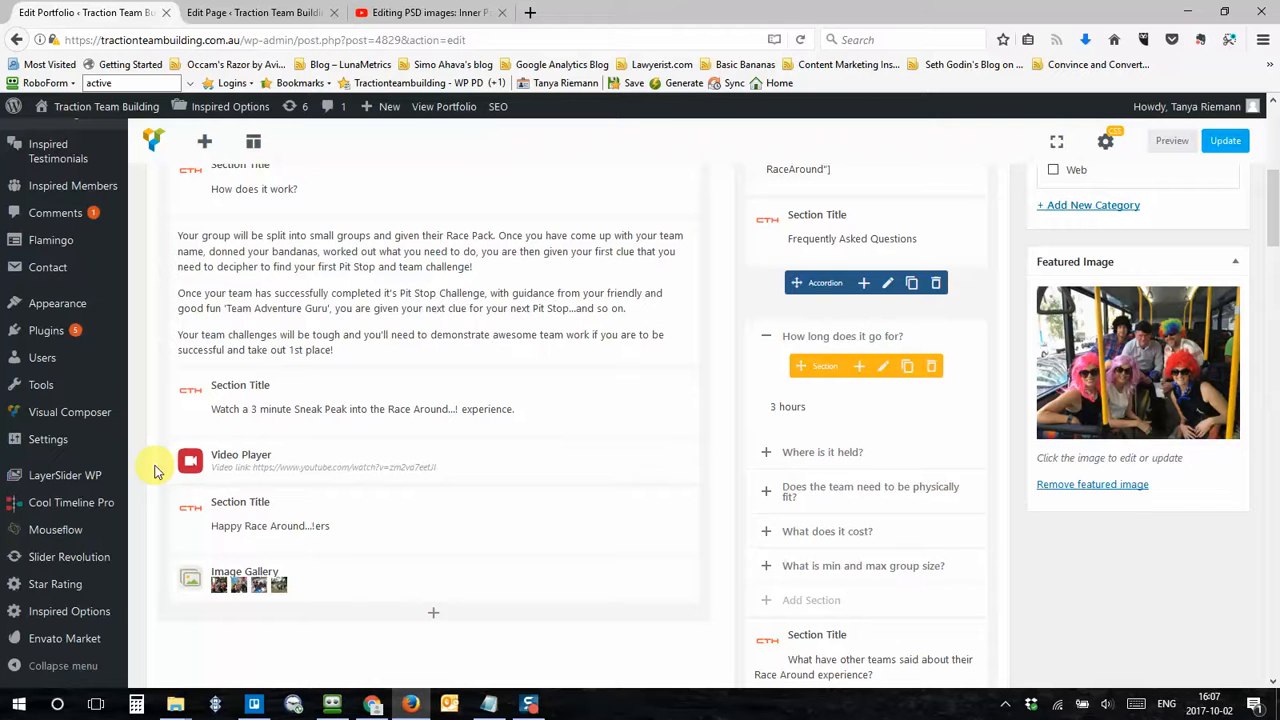
{"action": "mouse_move", "coordinate": [232, 456]}
{"action": "mouse_move", "coordinate": [318, 462]}
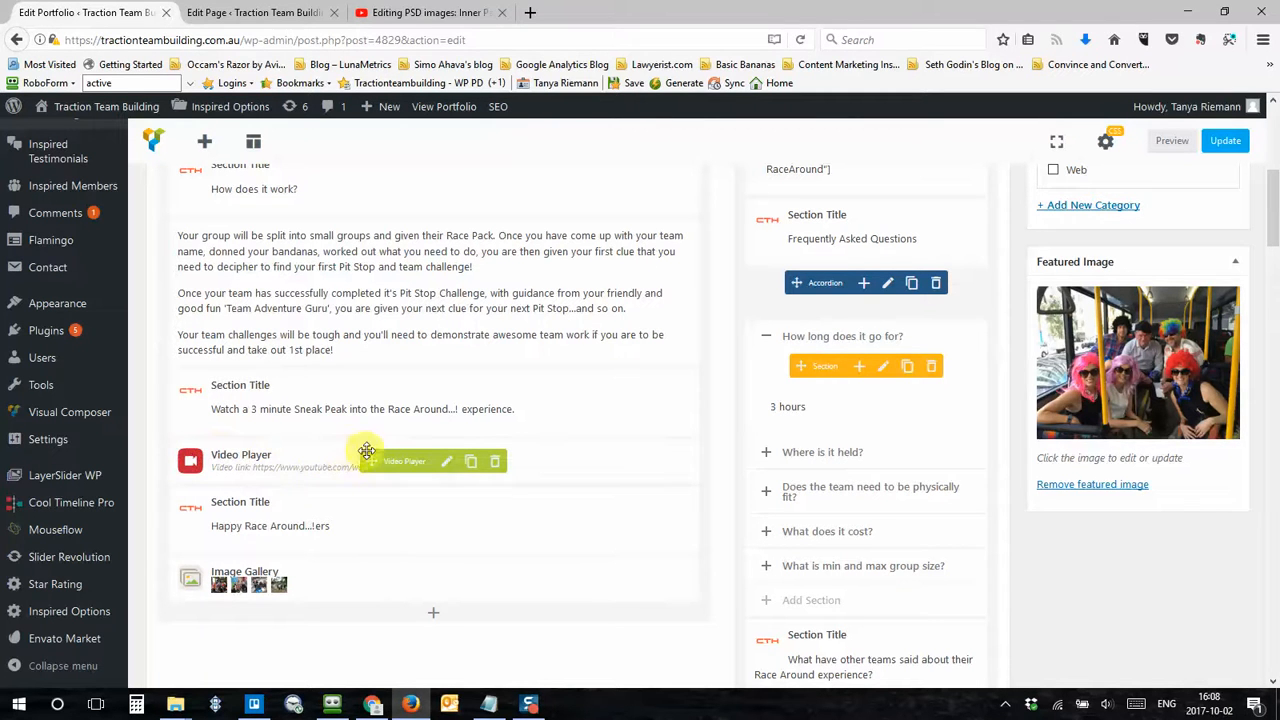
Step: Open the Video Player element's settings and review its General and Design Options
{"action": "left_click", "coordinate": [449, 463]}
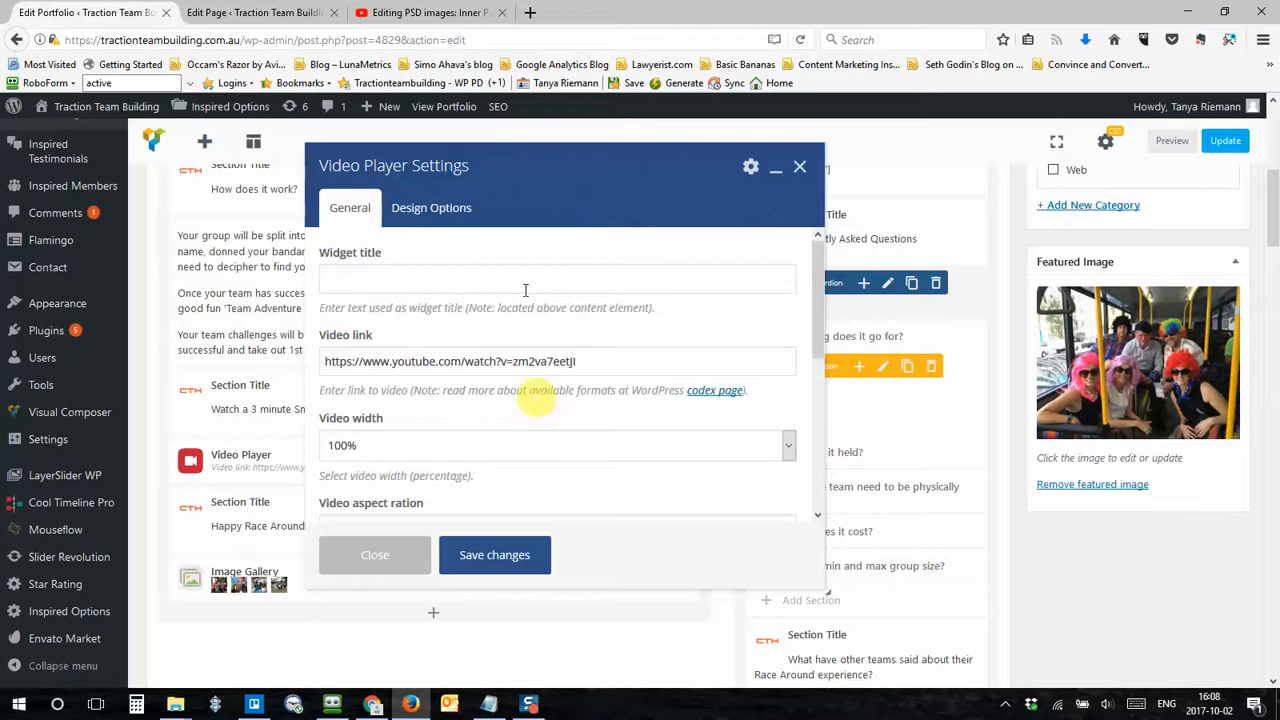
{"action": "left_click", "coordinate": [358, 279]}
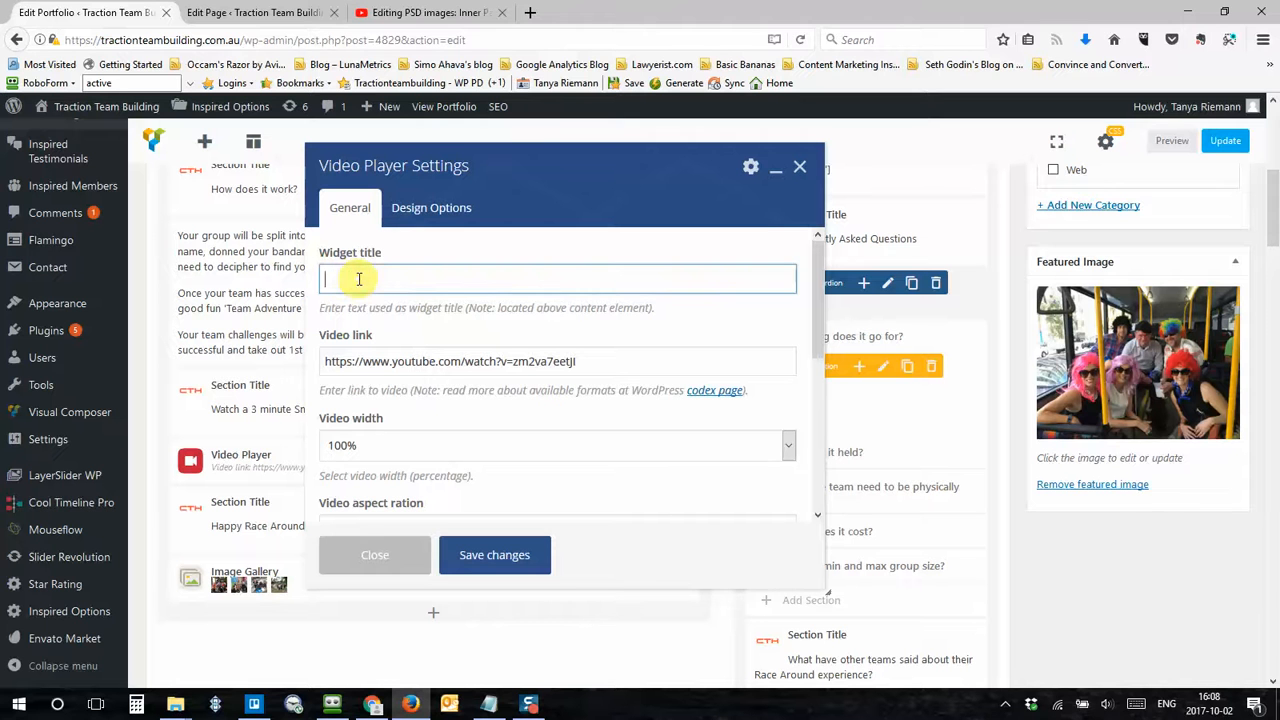
{"action": "left_click", "coordinate": [601, 360]}
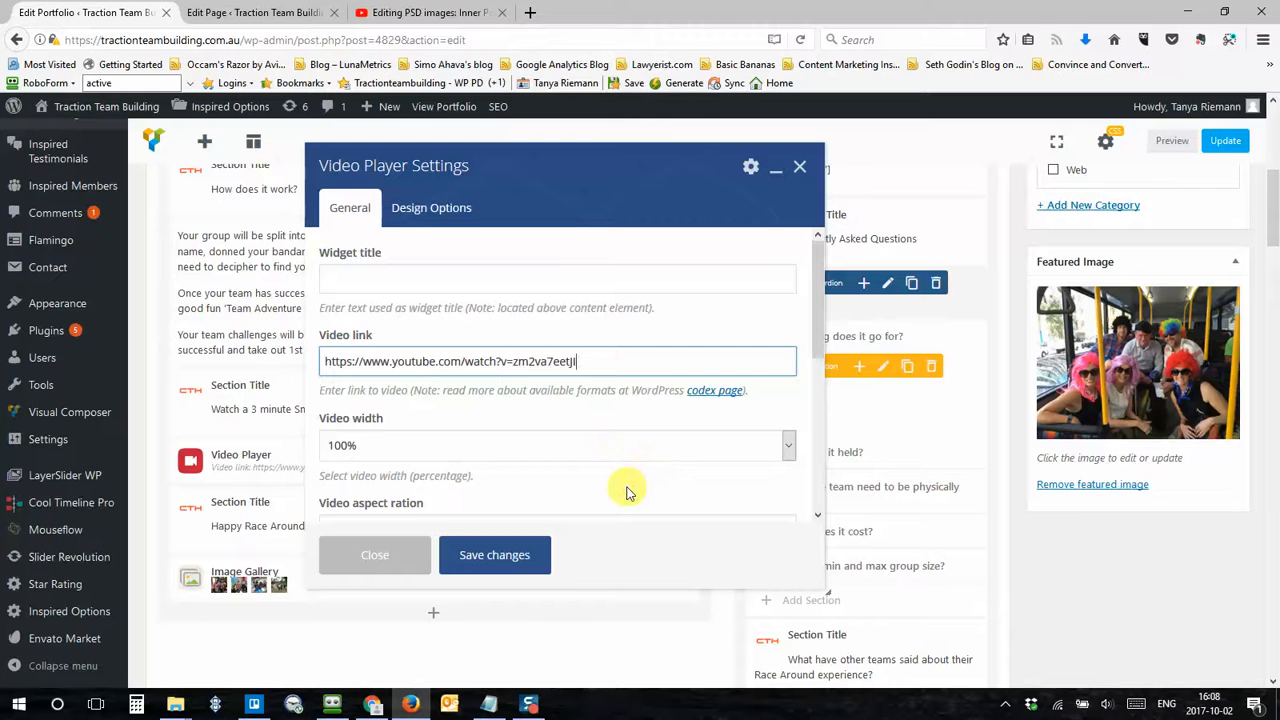
{"action": "scroll", "coordinate": [632, 462], "scroll_direction": "down", "scroll_amount": 3}
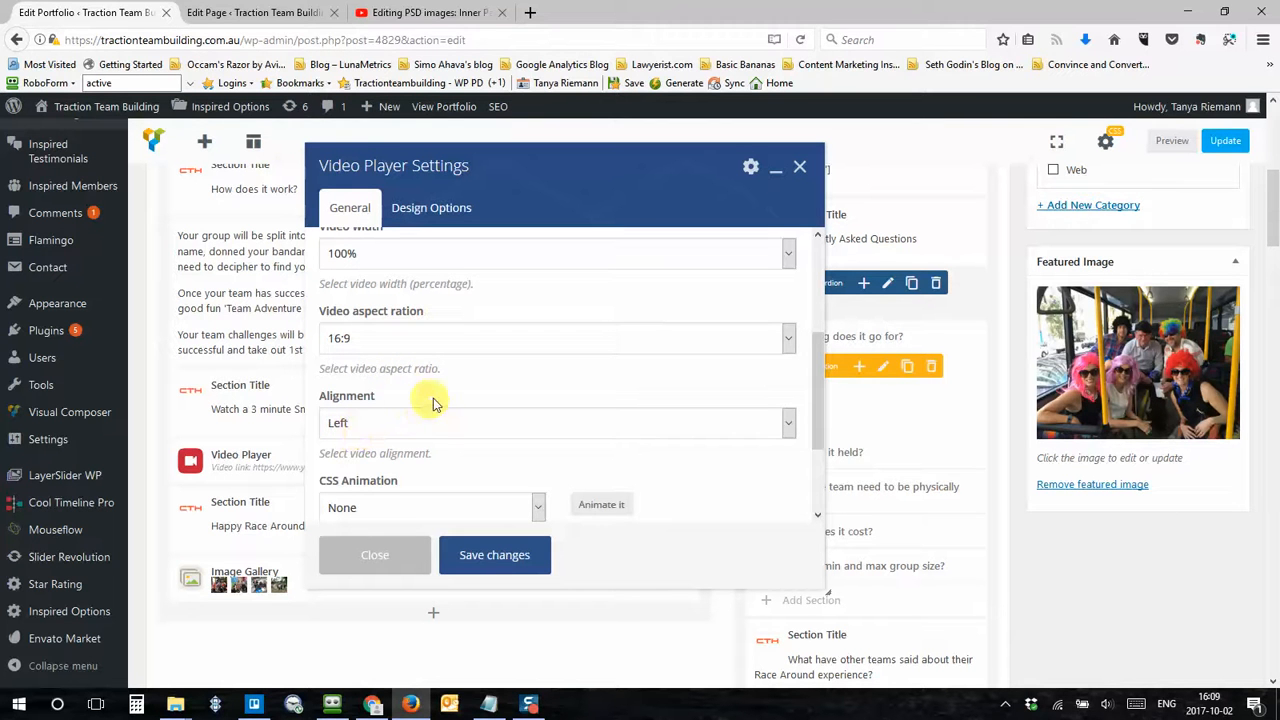
{"action": "scroll", "coordinate": [434, 402], "scroll_direction": "down", "scroll_amount": 3}
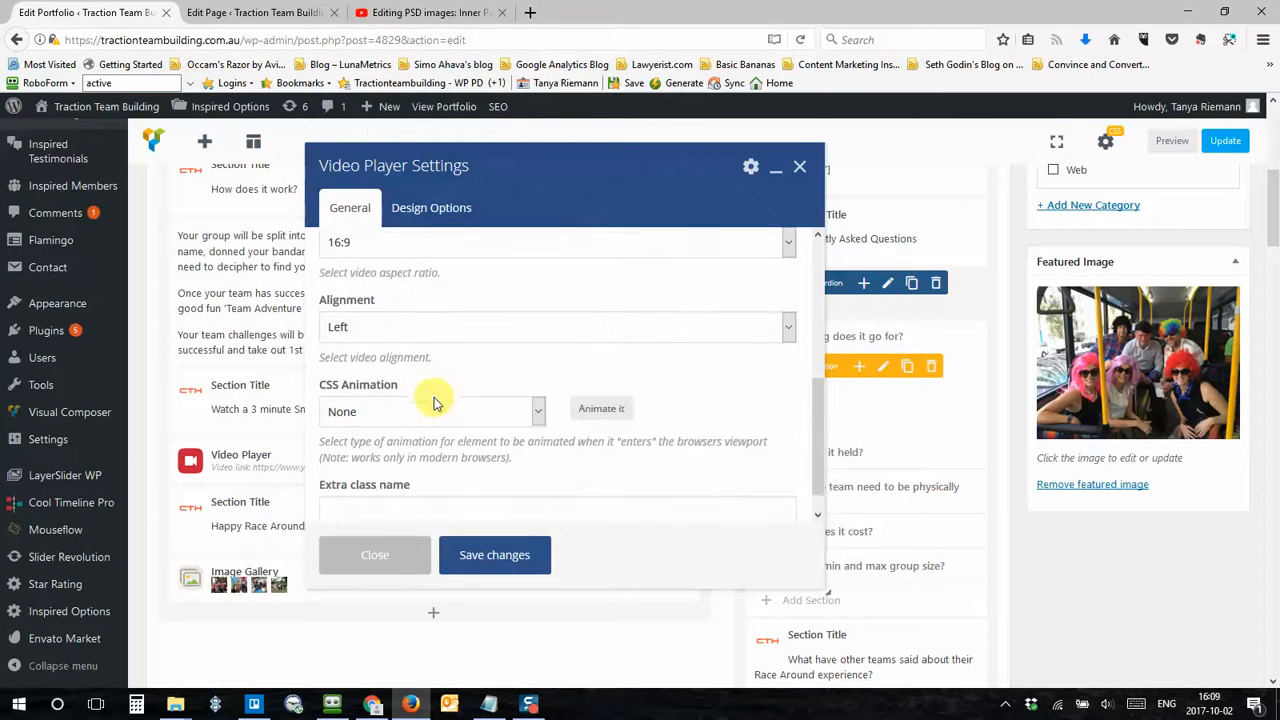
{"action": "left_click", "coordinate": [412, 210]}
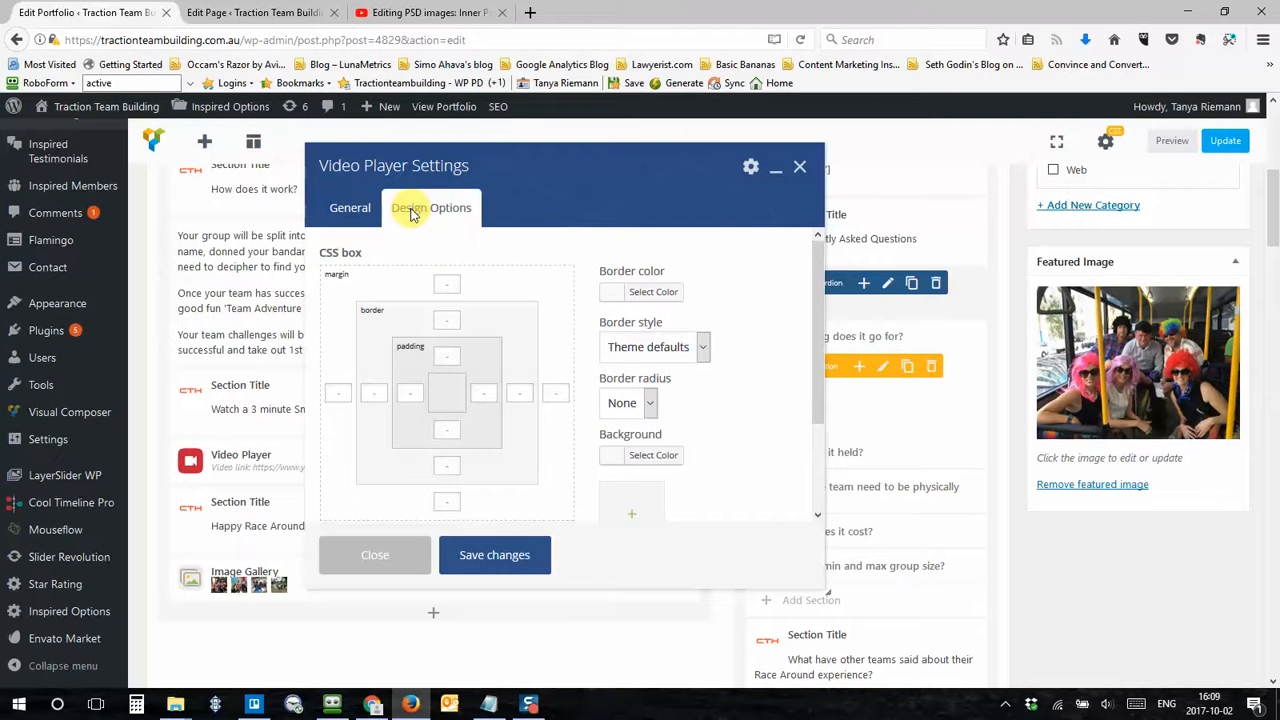
{"action": "scroll", "coordinate": [757, 340], "scroll_direction": "down", "scroll_amount": 2}
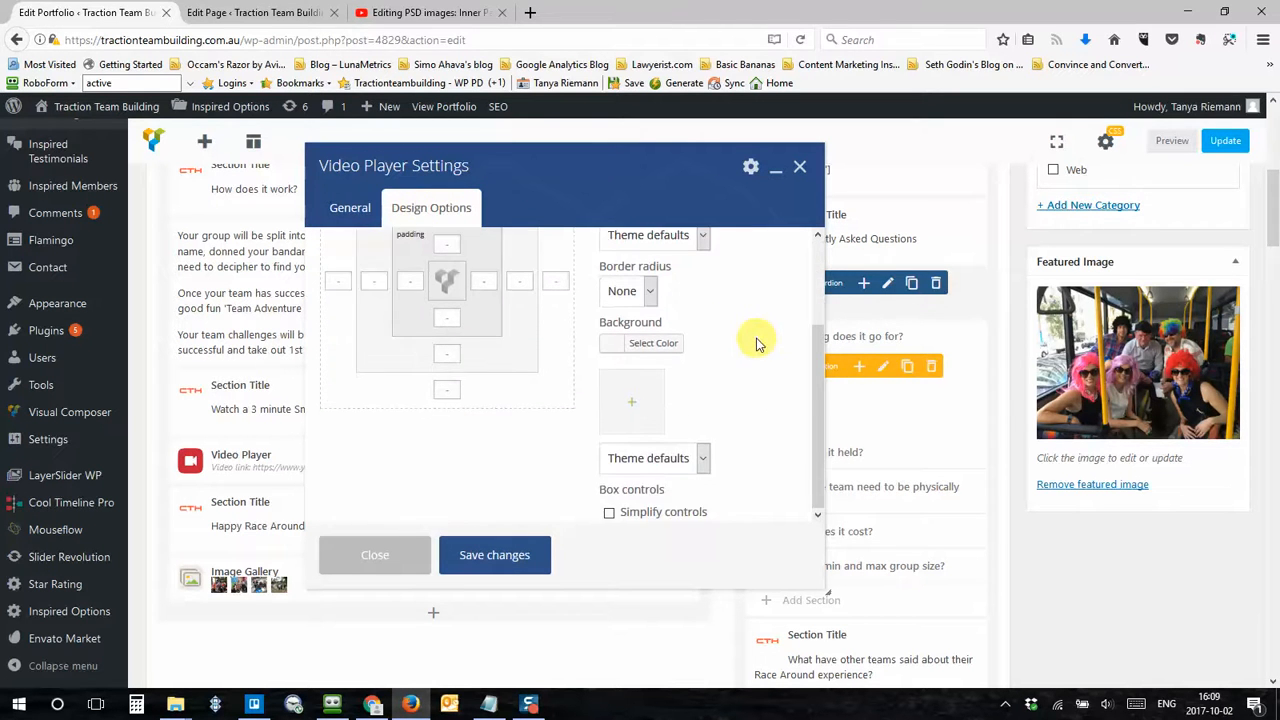
{"action": "scroll", "coordinate": [757, 340], "scroll_direction": "up", "scroll_amount": 2}
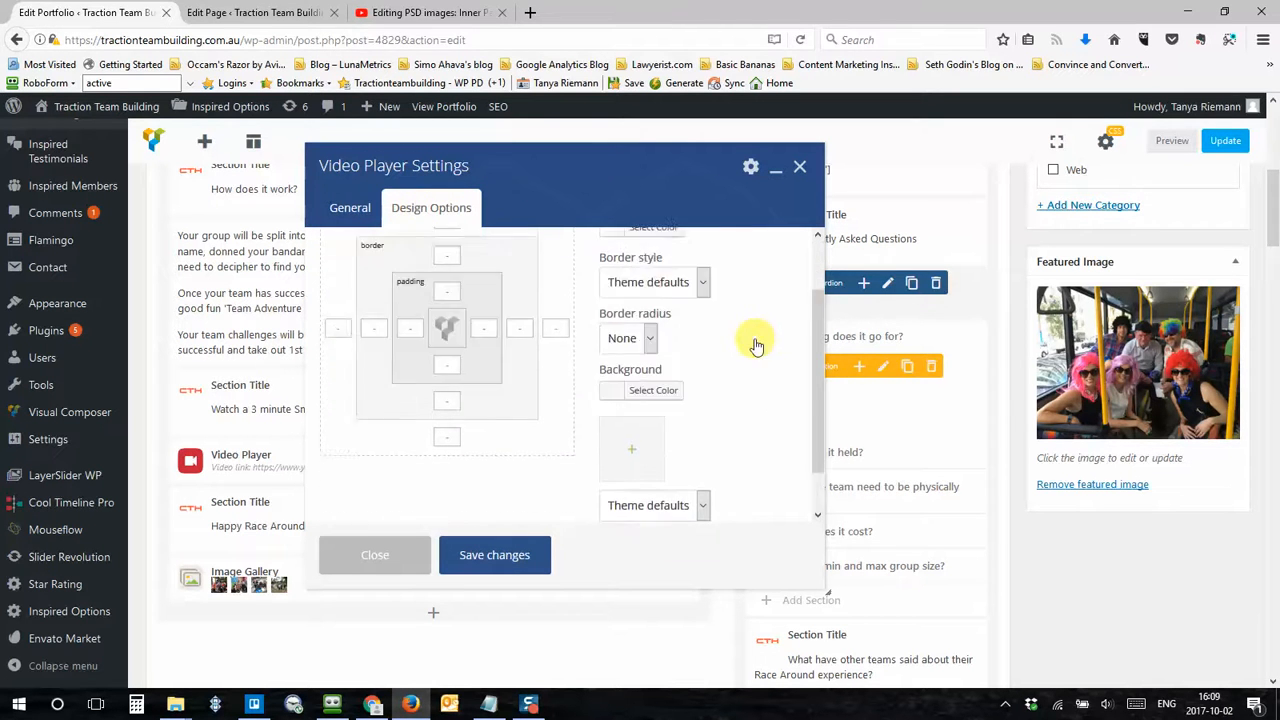
{"action": "left_click", "coordinate": [349, 210]}
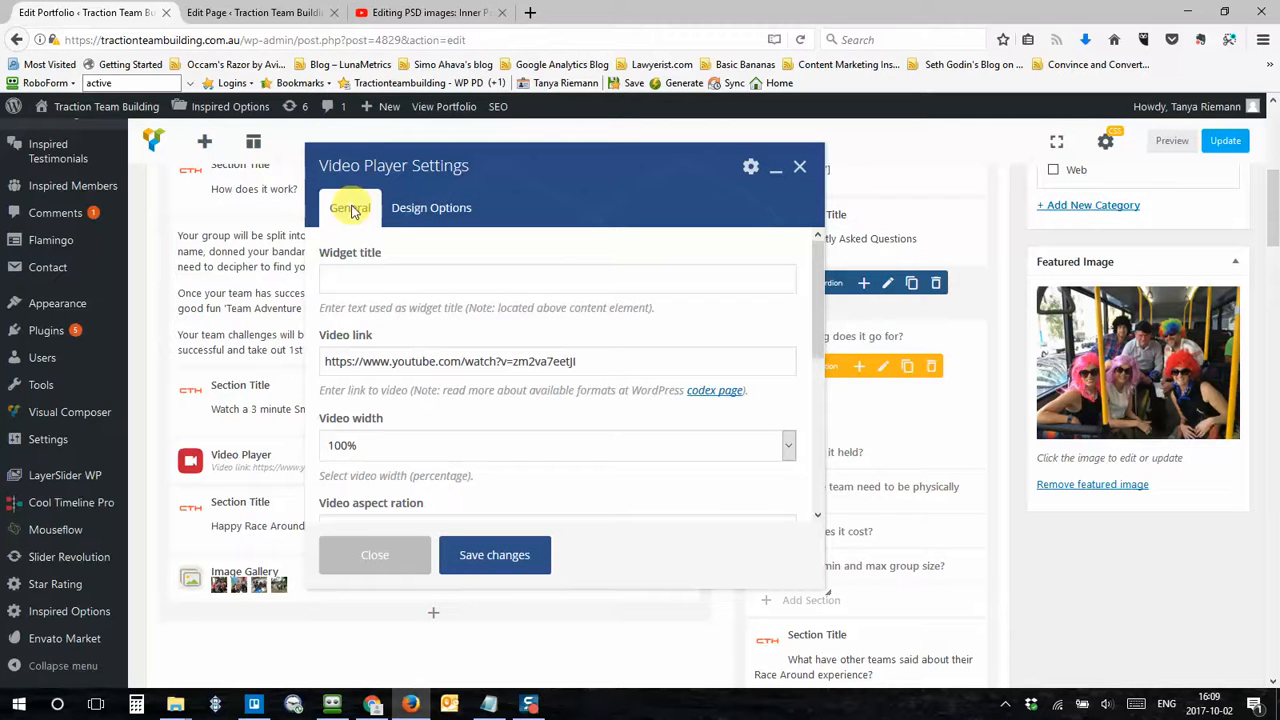
Step: Select the video link URL, scroll through the remaining video options, and close the settings without saving
{"action": "left_click", "coordinate": [598, 363]}
{"action": "left_click_drag", "start_coordinate": [598, 363], "coordinate": [279, 362]}
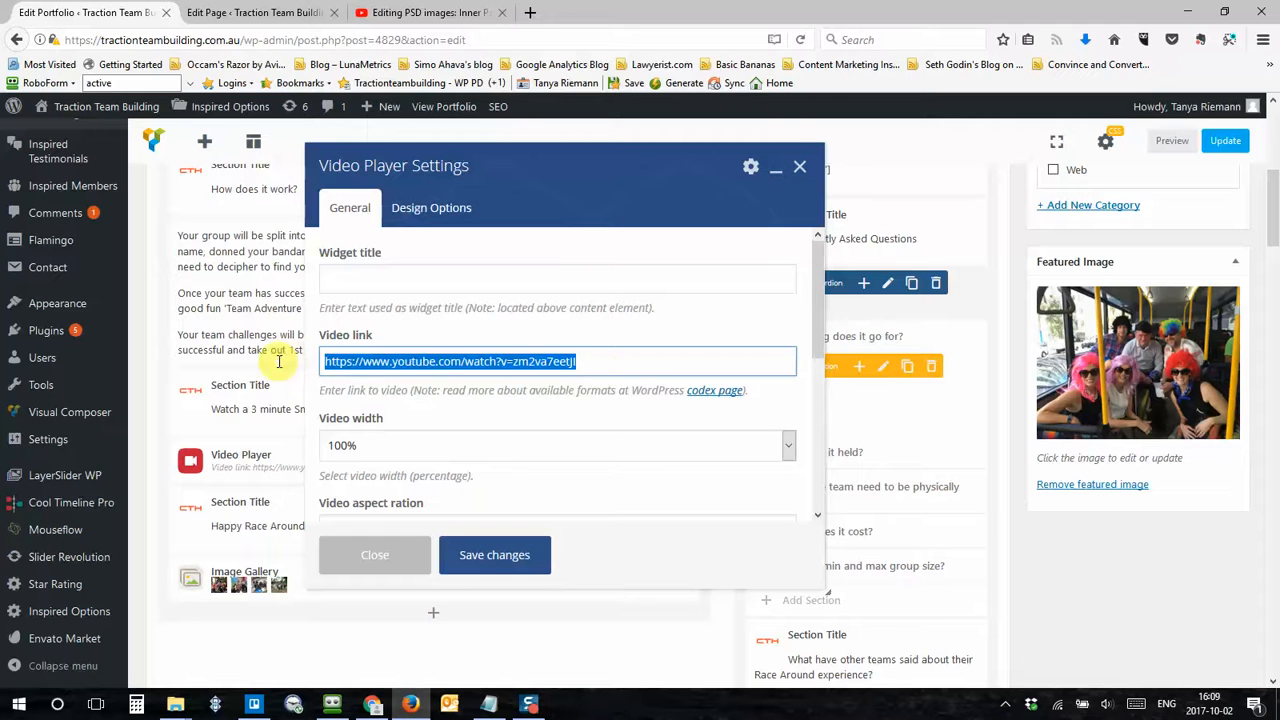
{"action": "left_click", "coordinate": [591, 361]}
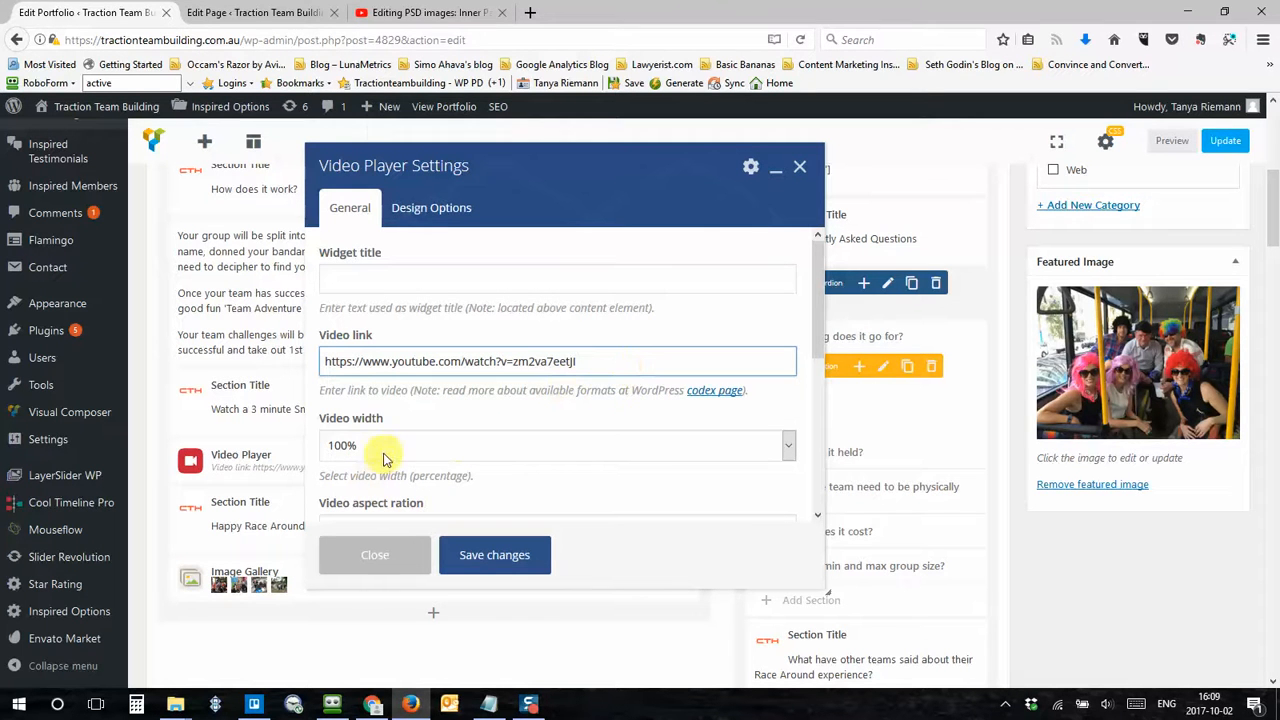
{"action": "scroll", "coordinate": [474, 449], "scroll_direction": "down", "scroll_amount": 1}
{"action": "scroll", "coordinate": [474, 449], "scroll_direction": "down", "scroll_amount": 5}
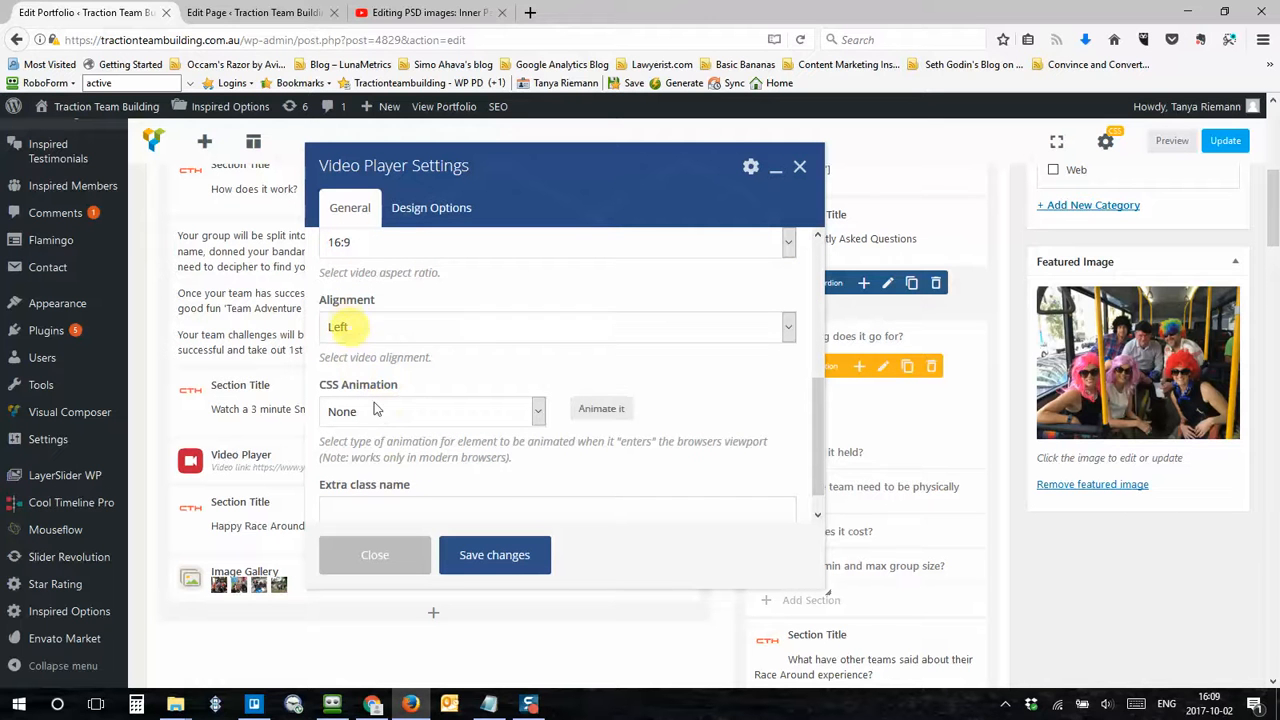
{"action": "left_click", "coordinate": [800, 170]}
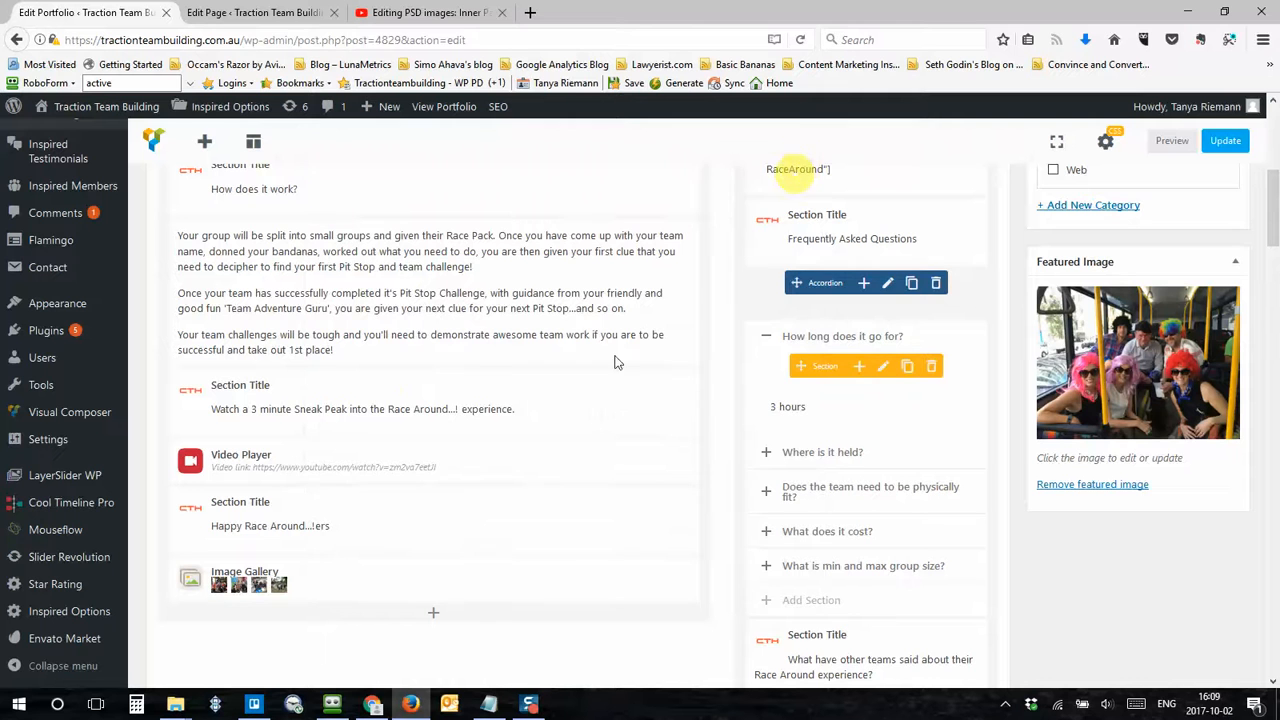
{"action": "mouse_move", "coordinate": [474, 406]}
{"action": "scroll", "coordinate": [430, 390], "scroll_direction": "up", "scroll_amount": 10}
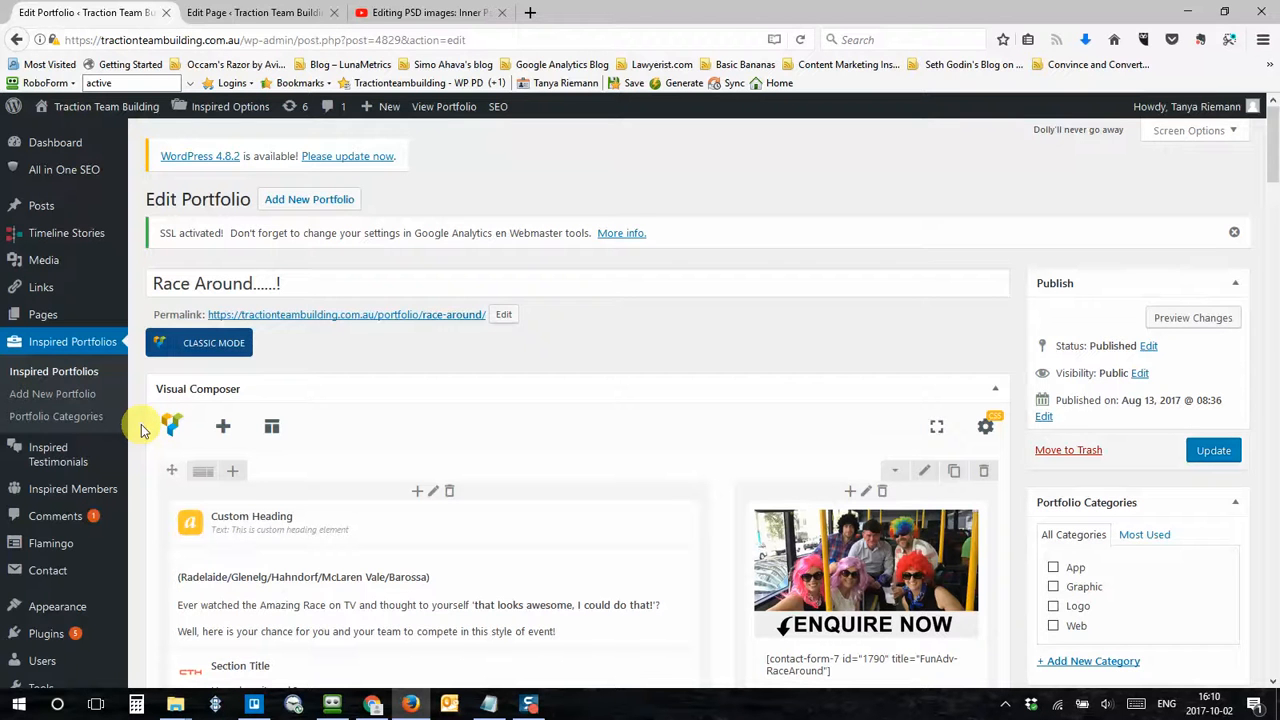
{"action": "scroll", "coordinate": [140, 430], "scroll_direction": "down", "scroll_amount": 8}
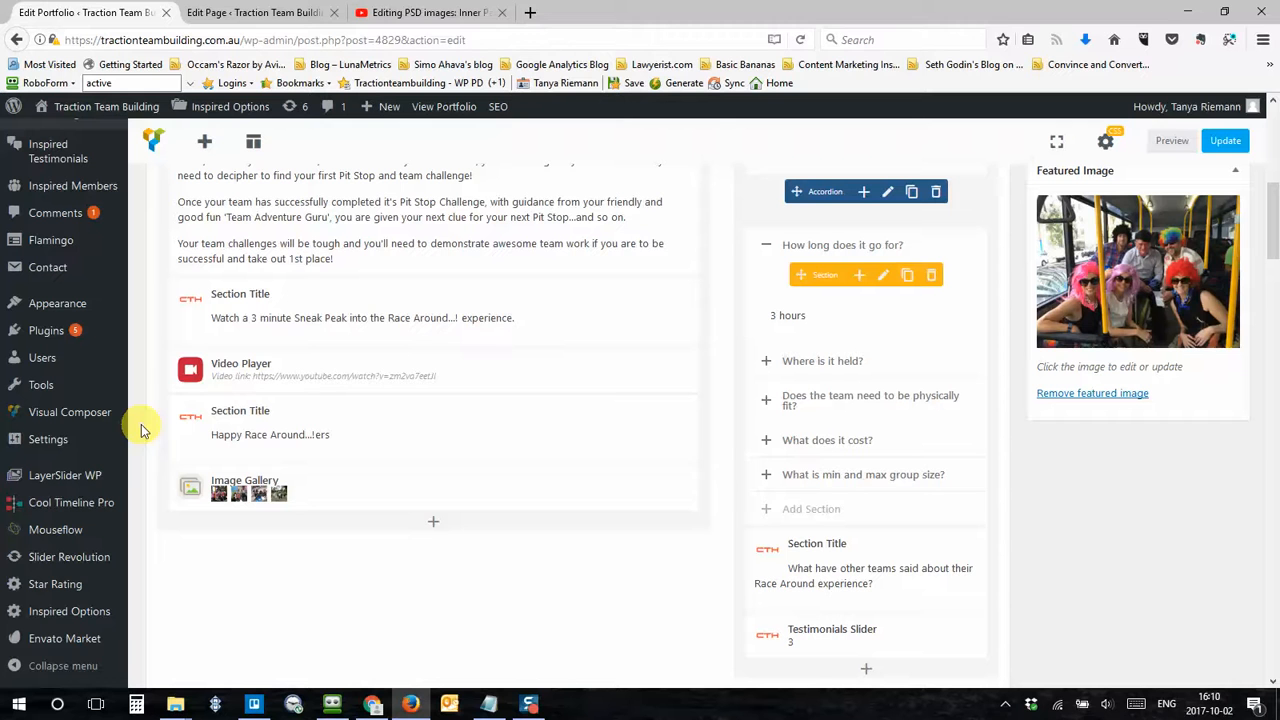
{"action": "mouse_move", "coordinate": [210, 385]}
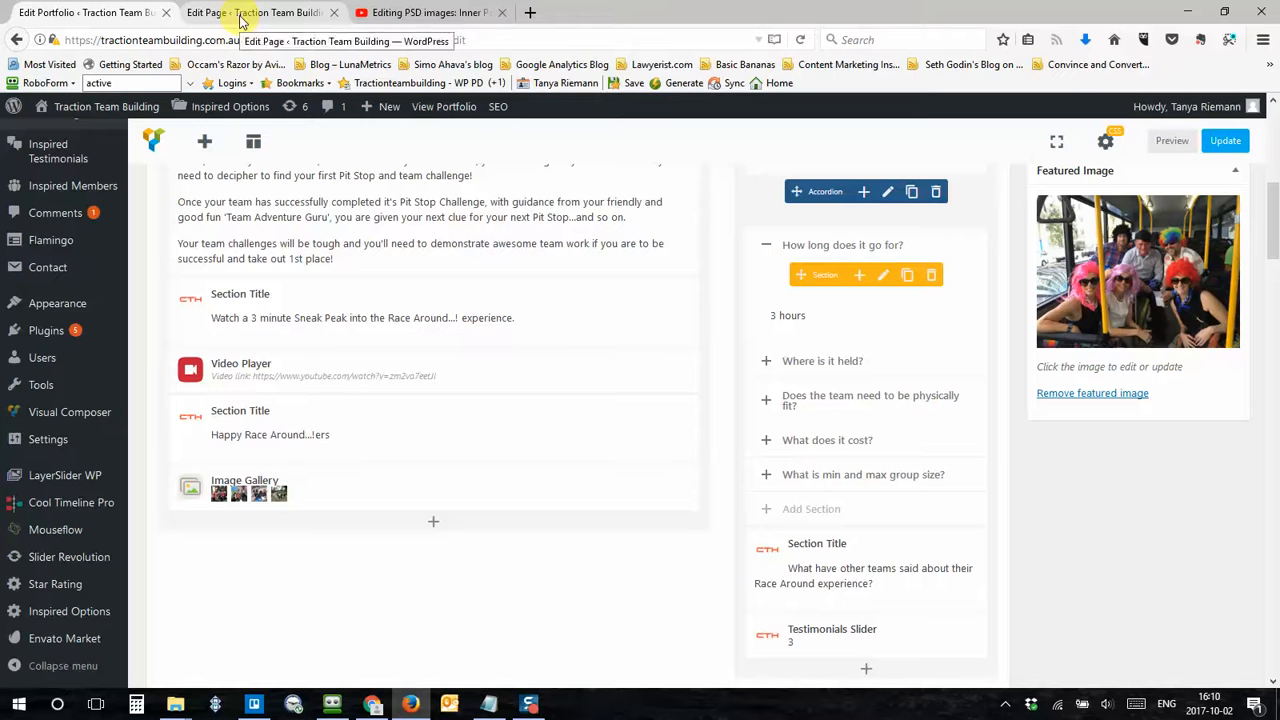
Step: Open the live view of the Platypi Testing page in a new tab
{"action": "left_click", "coordinate": [212, 13]}
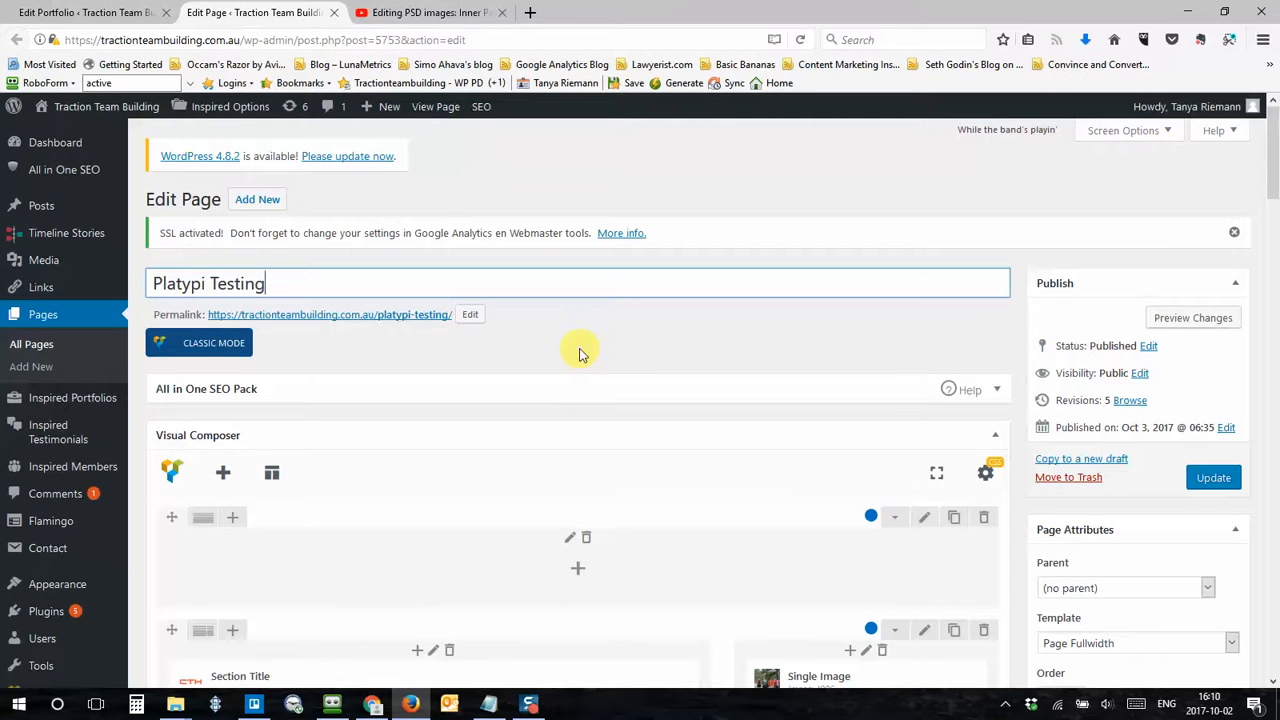
{"action": "scroll", "coordinate": [580, 350], "scroll_direction": "down", "scroll_amount": 1}
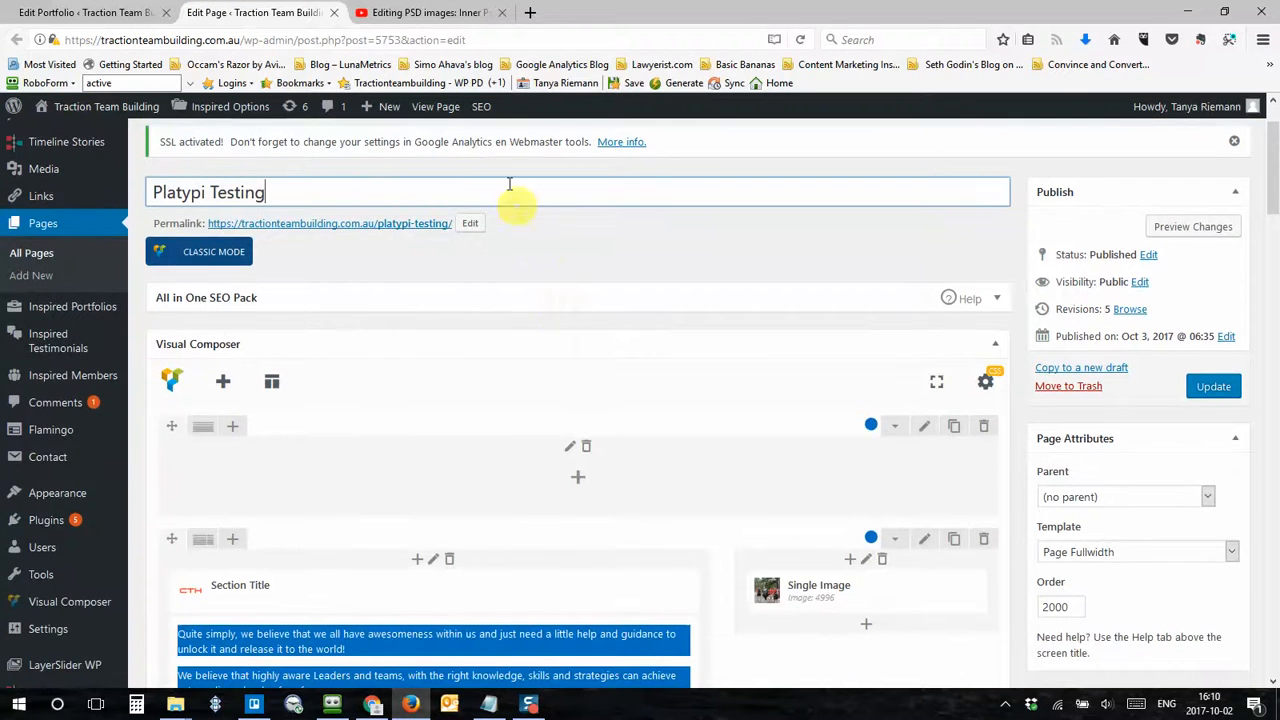
{"action": "middle_click", "coordinate": [440, 107]}
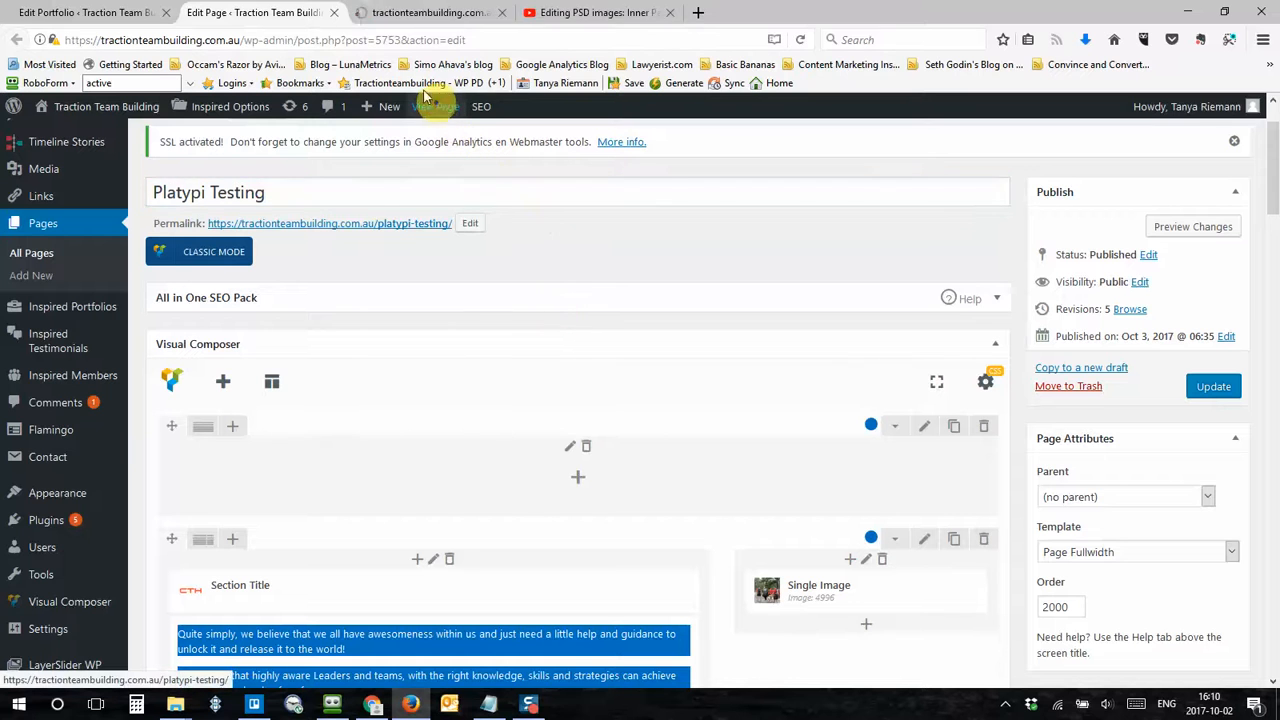
{"action": "left_click", "coordinate": [381, 18]}
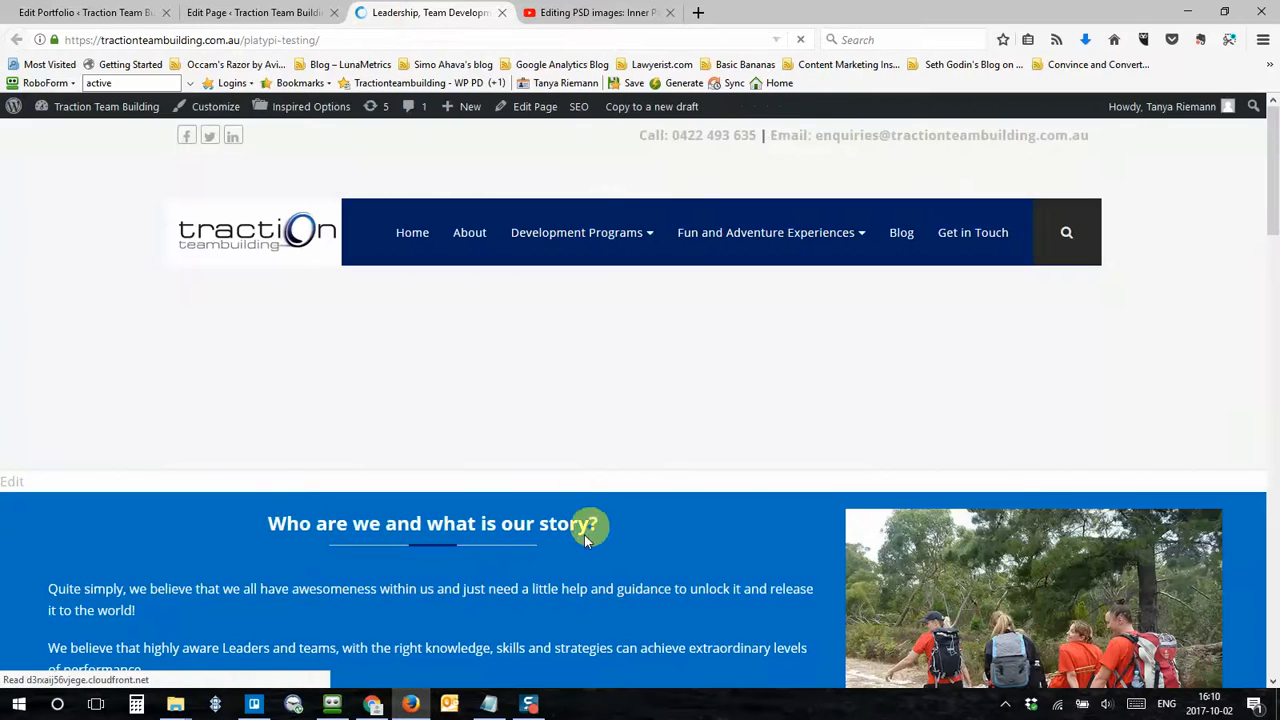
Step: Scroll through the live Platypi Testing page to review its sections
{"action": "scroll", "coordinate": [586, 531], "scroll_direction": "down", "scroll_amount": 3}
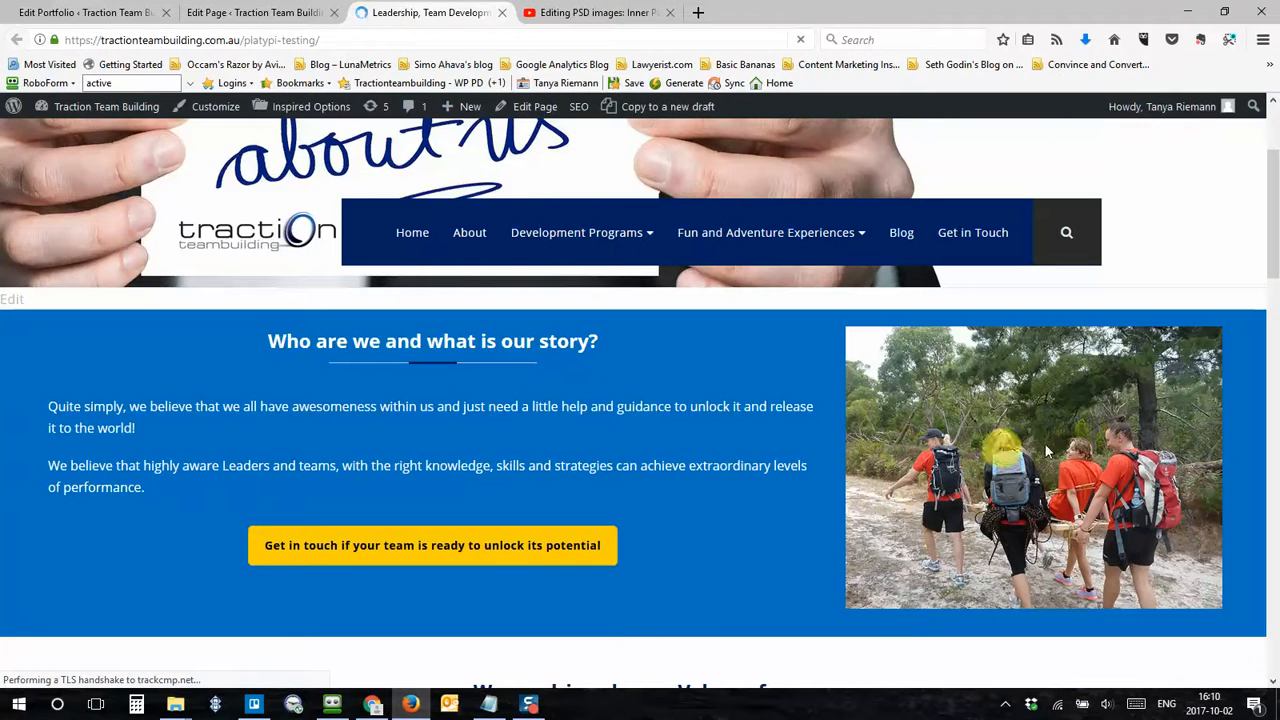
{"action": "scroll", "coordinate": [491, 403], "scroll_direction": "down", "scroll_amount": 8}
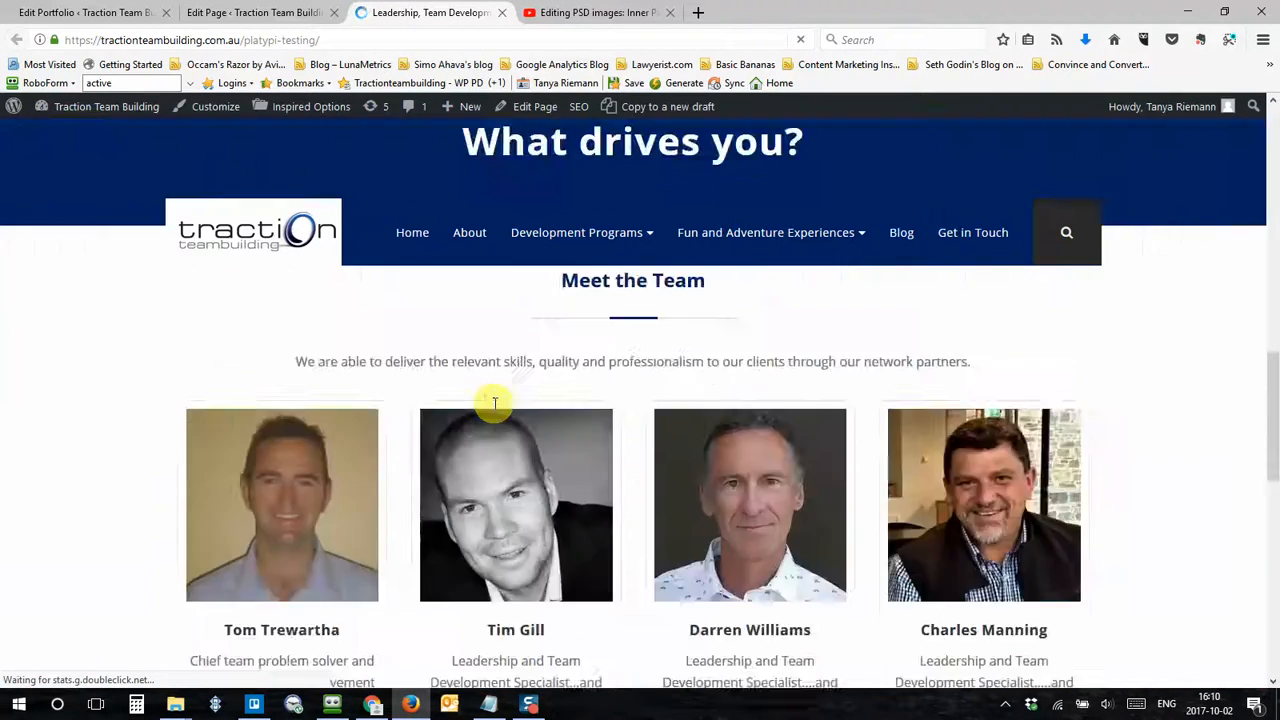
{"action": "scroll", "coordinate": [494, 405], "scroll_direction": "down", "scroll_amount": 7}
{"action": "scroll", "coordinate": [494, 406], "scroll_direction": "up", "scroll_amount": 3}
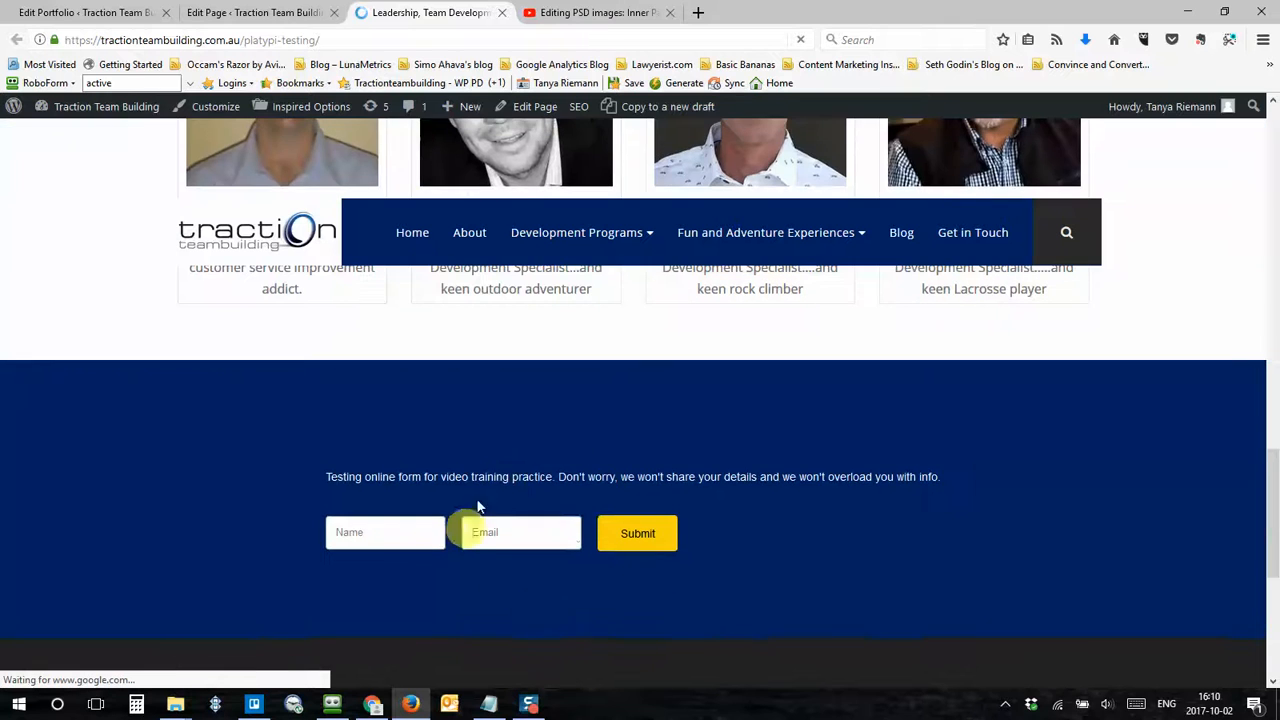
{"action": "scroll", "coordinate": [1094, 520], "scroll_direction": "up", "scroll_amount": 1}
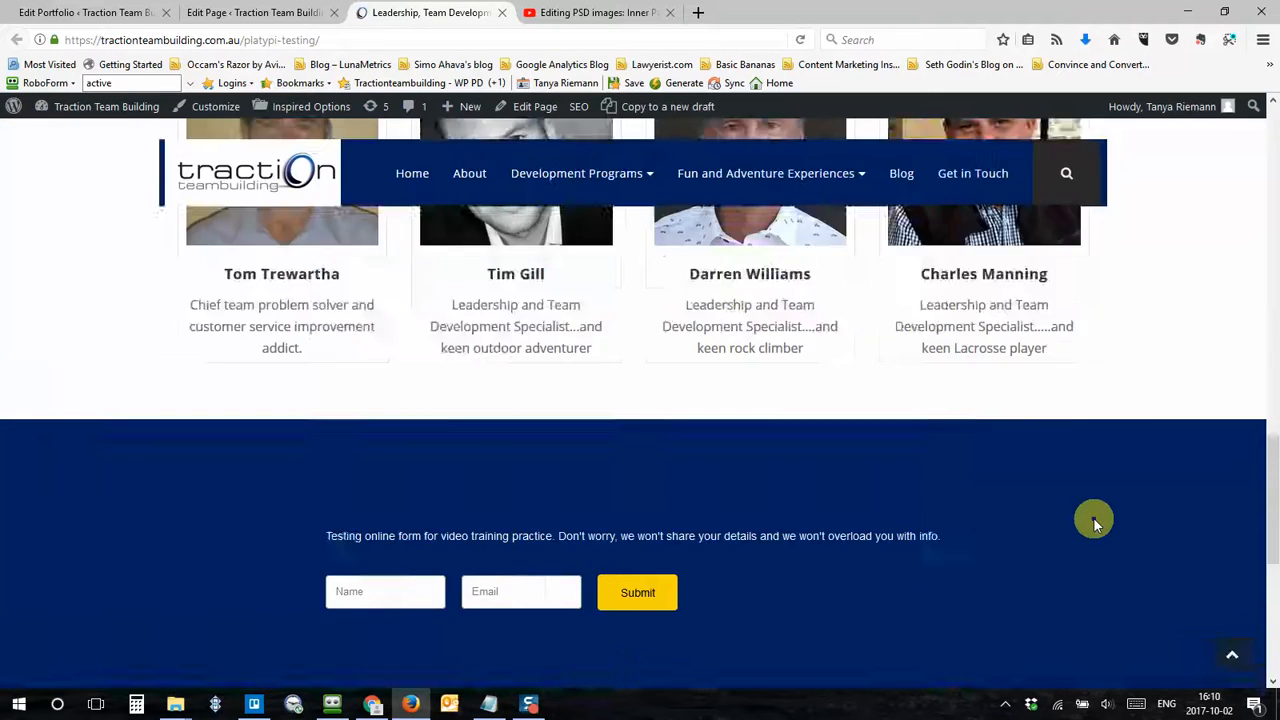
{"action": "scroll", "coordinate": [1093, 517], "scroll_direction": "up", "scroll_amount": 8}
{"action": "scroll", "coordinate": [1044, 537], "scroll_direction": "down", "scroll_amount": 2}
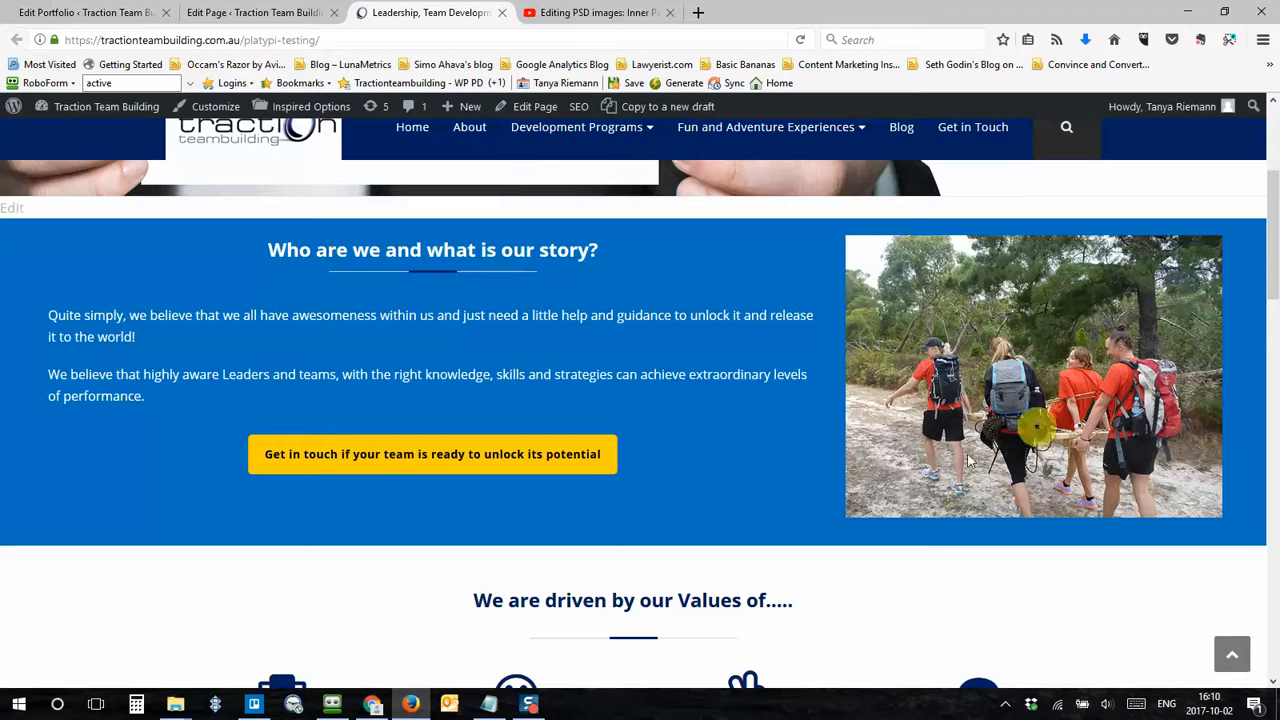
Step: Return to the page editor and delete the Single Image element from the story row's right column
{"action": "left_click", "coordinate": [209, 17]}
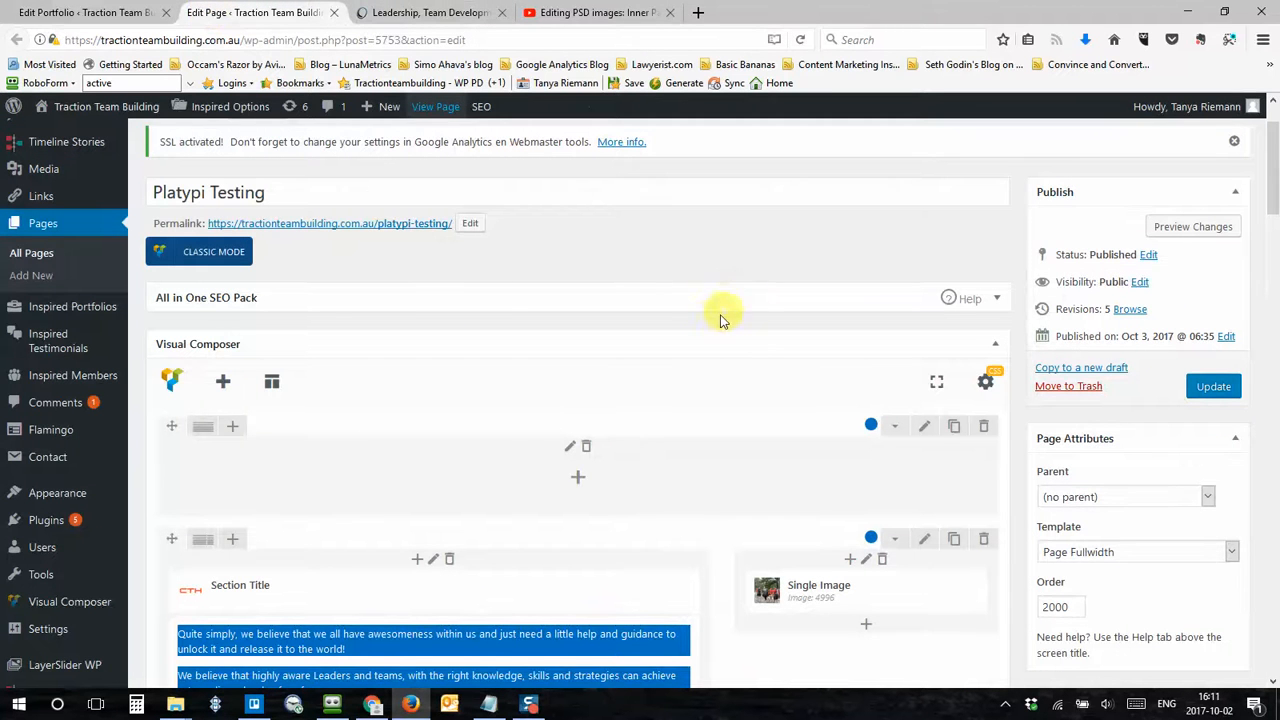
{"action": "scroll", "coordinate": [700, 323], "scroll_direction": "down", "scroll_amount": 3}
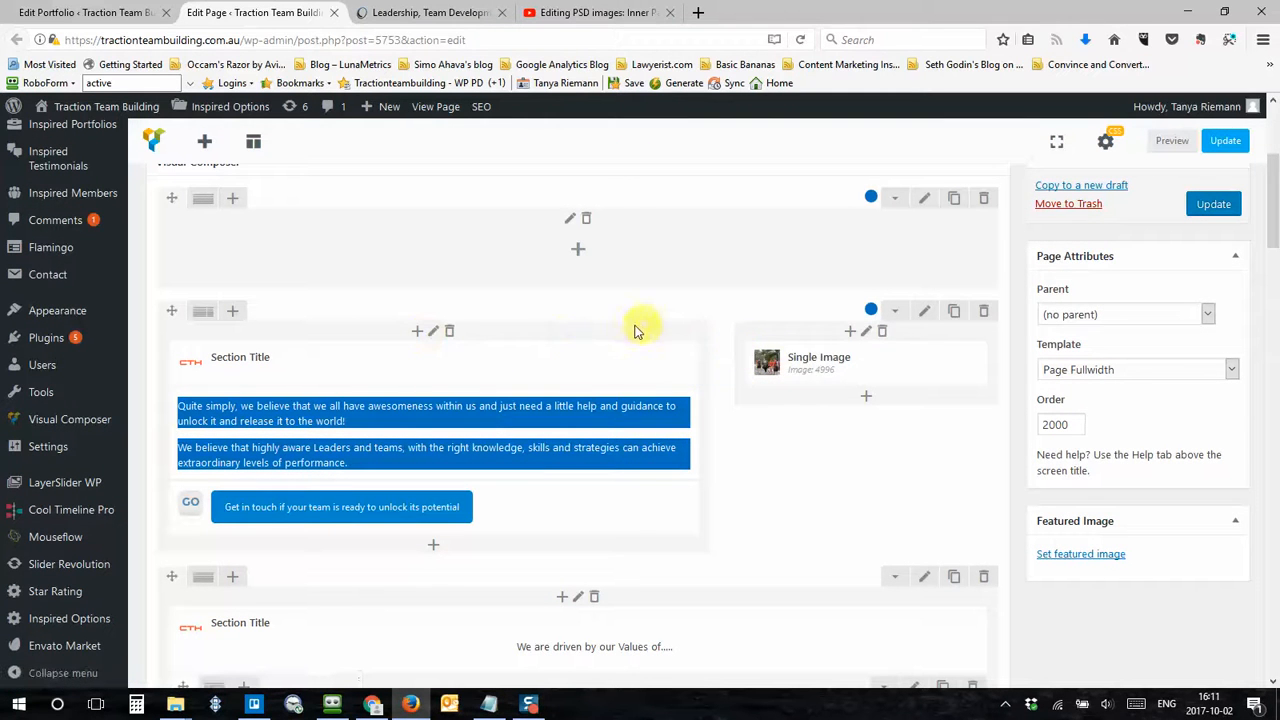
{"action": "mouse_move", "coordinate": [770, 360]}
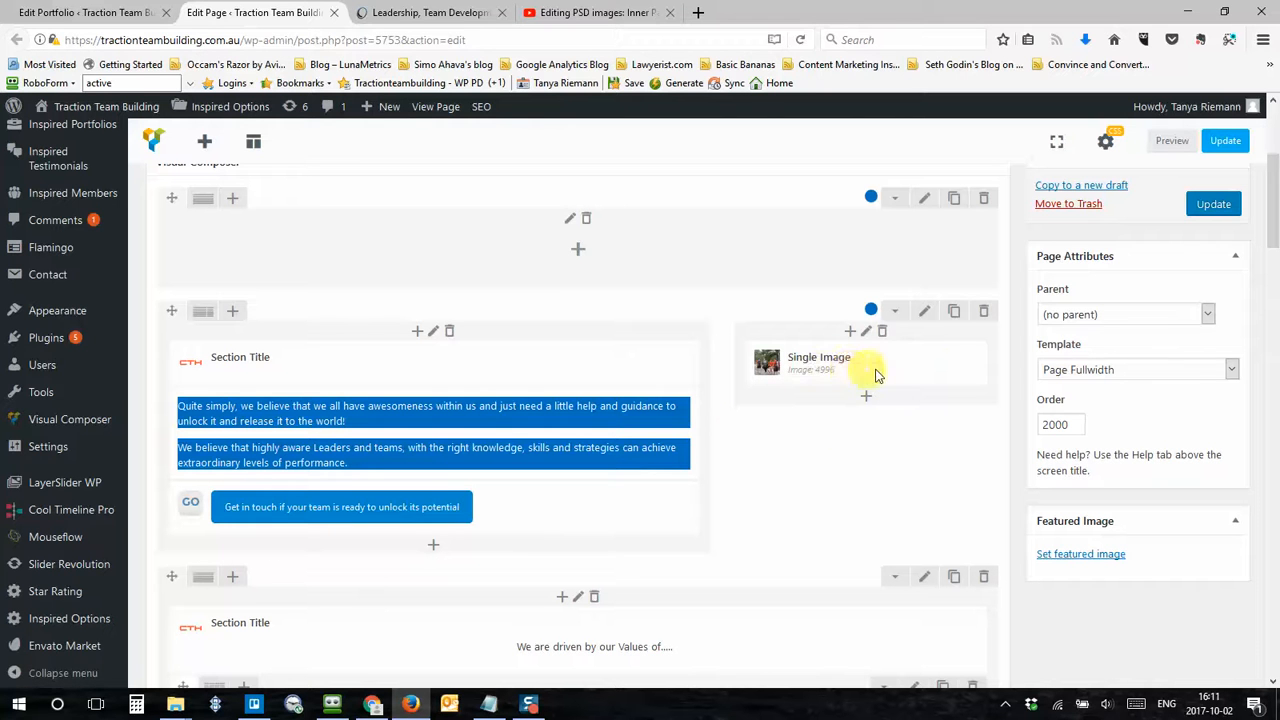
{"action": "mouse_move", "coordinate": [925, 368]}
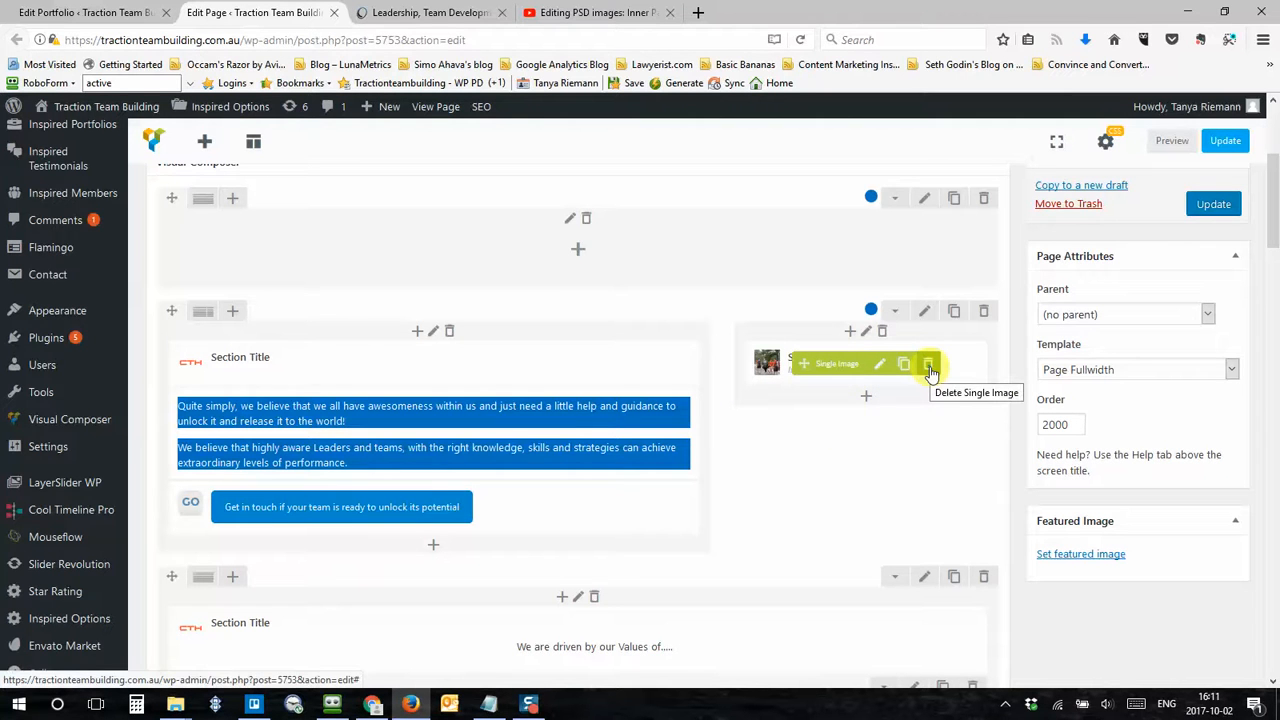
{"action": "left_click", "coordinate": [929, 365]}
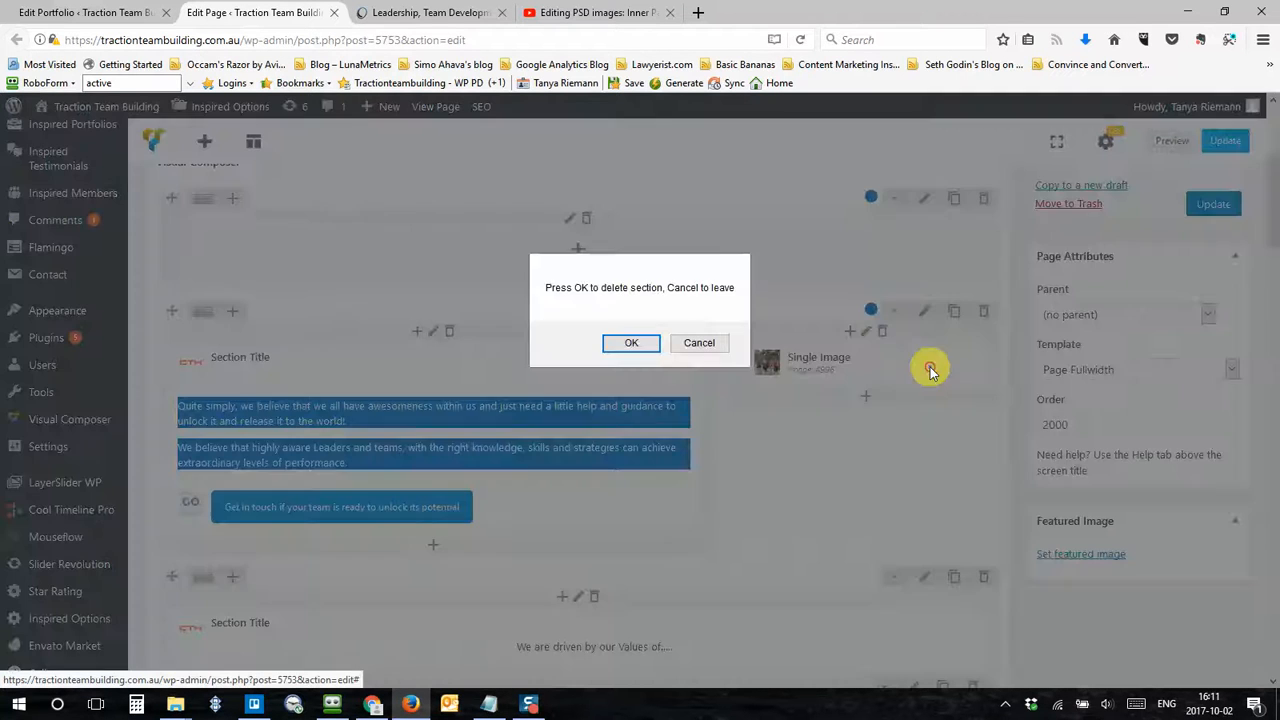
{"action": "left_click", "coordinate": [631, 347]}
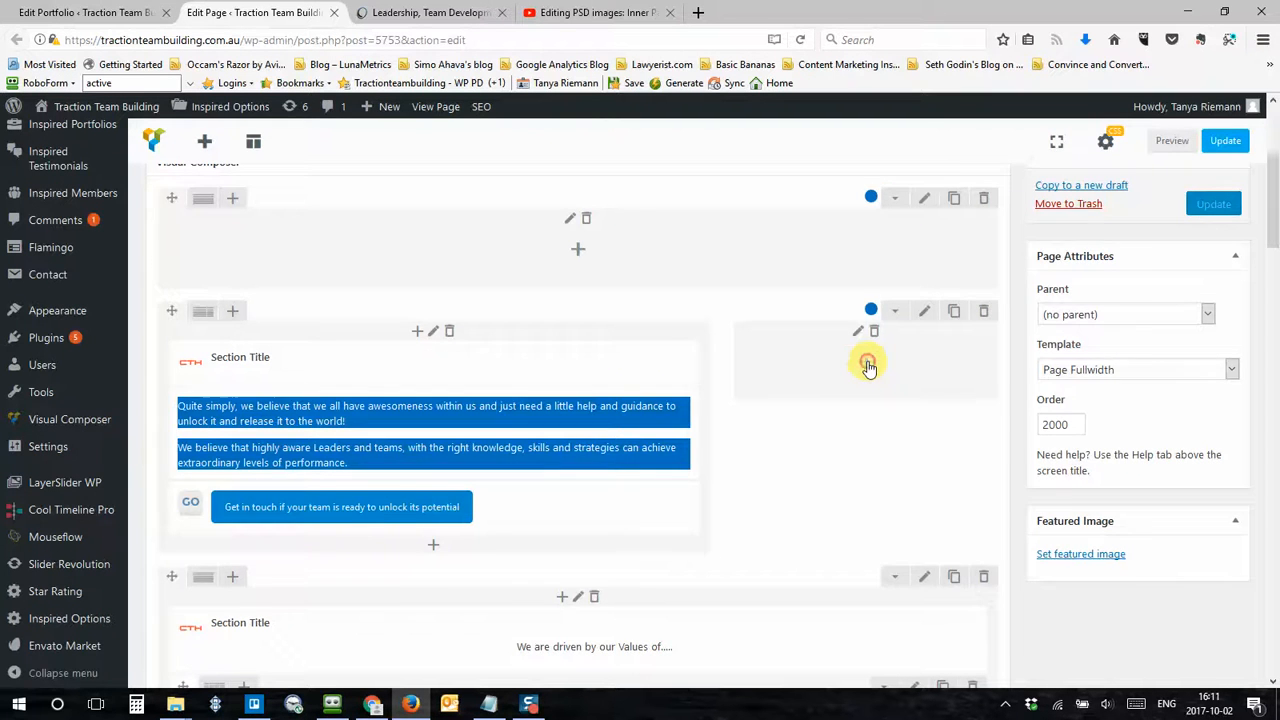
Step: Add a Video Player element to the emptied right column, searching the element list for video
{"action": "left_click", "coordinate": [868, 365]}
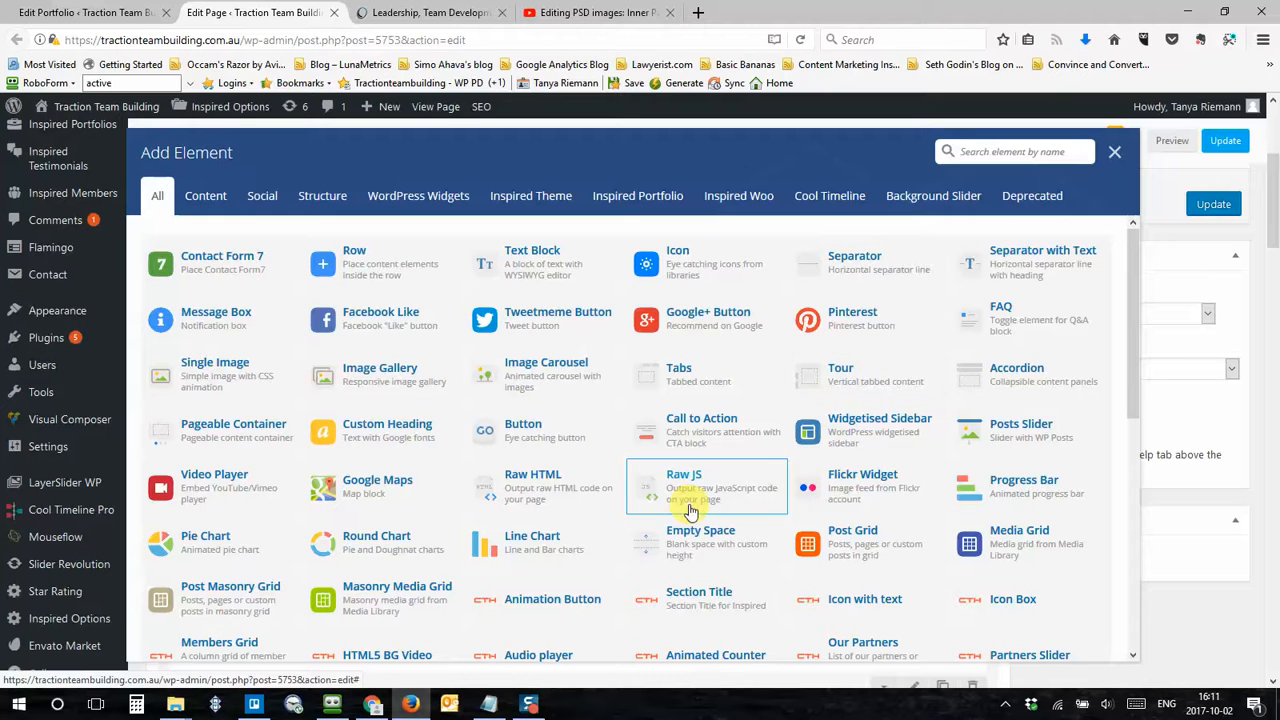
{"action": "scroll", "coordinate": [700, 440], "scroll_direction": "down", "scroll_amount": 5}
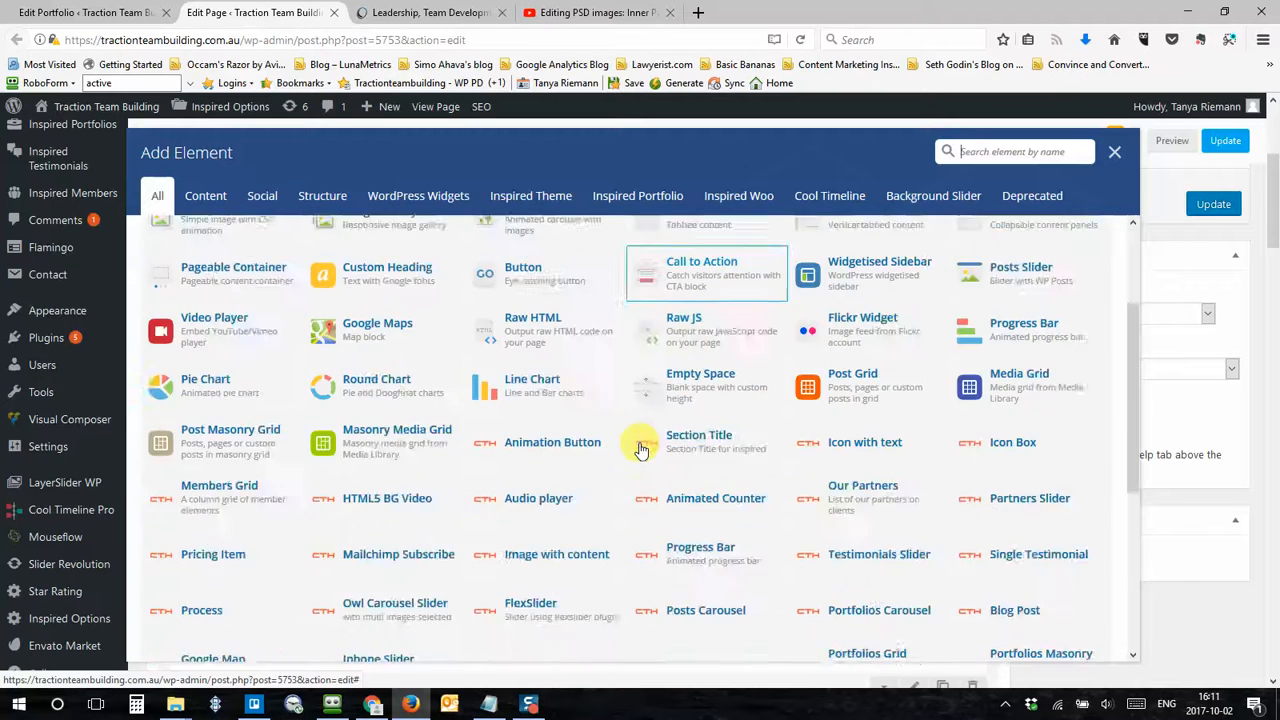
{"action": "scroll", "coordinate": [648, 445], "scroll_direction": "up", "scroll_amount": 5}
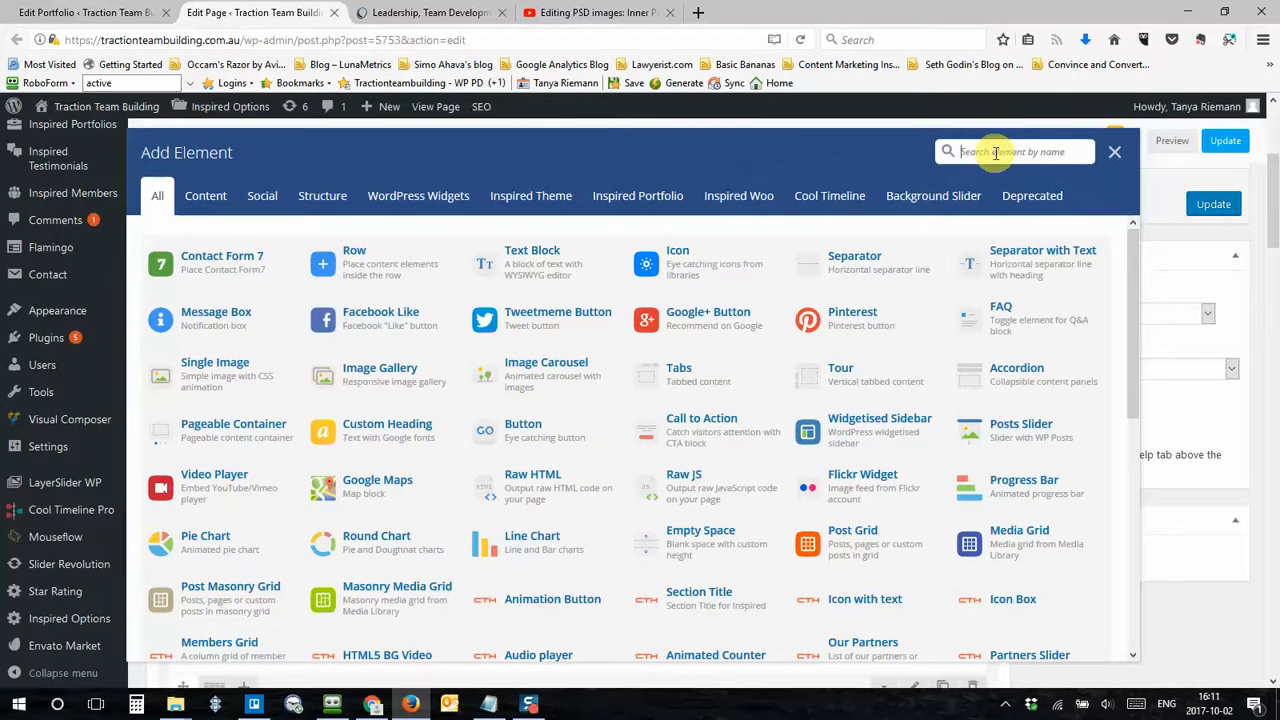
{"action": "type", "text": "video"}
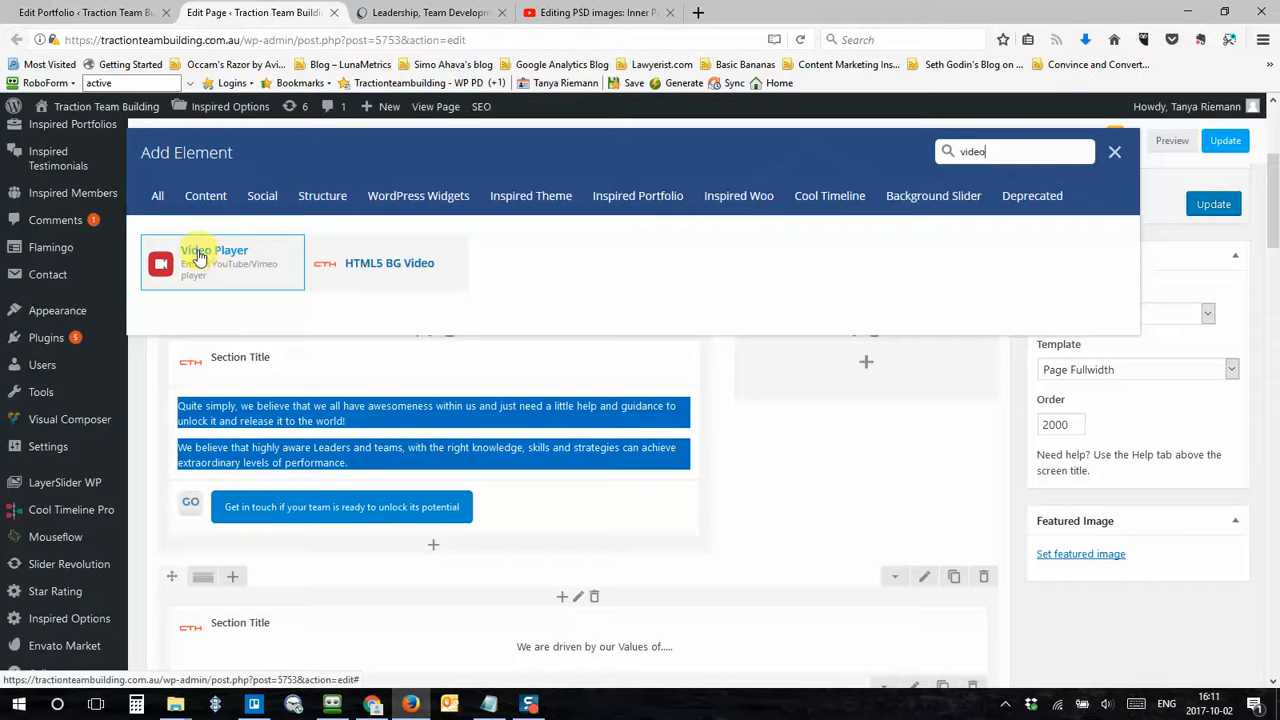
{"action": "left_click", "coordinate": [199, 257]}
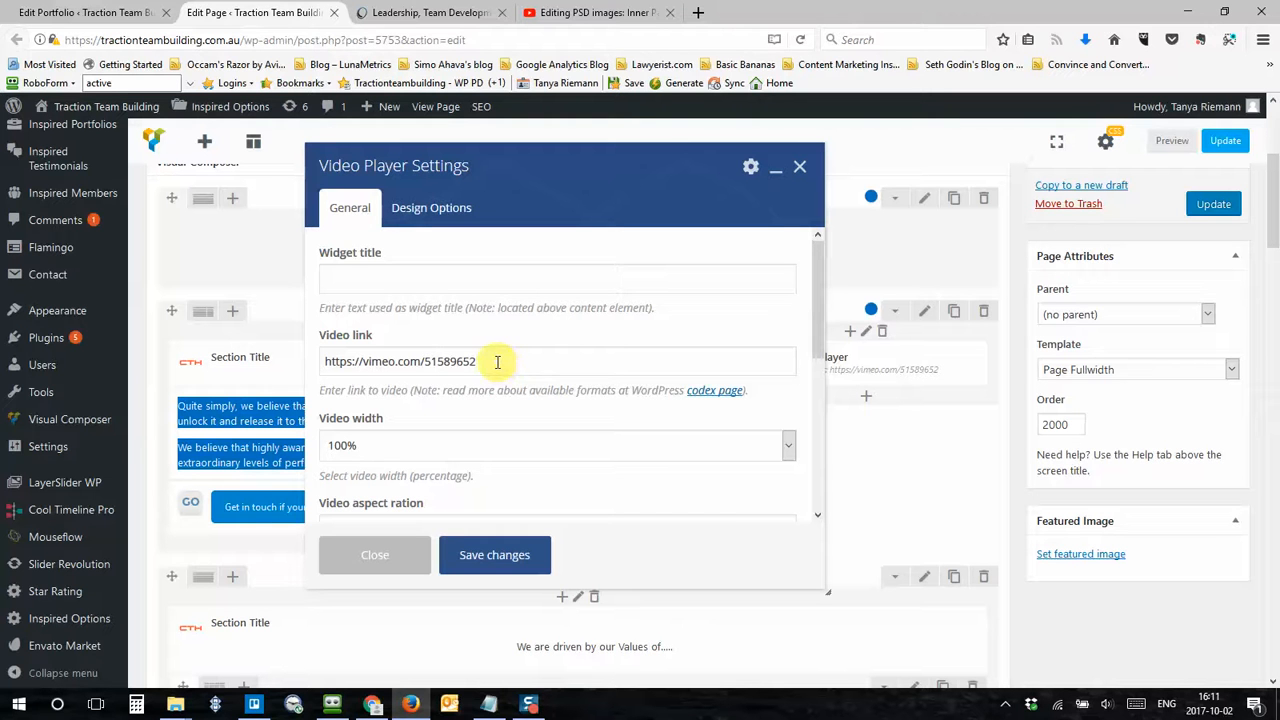
Step: Clear the default Vimeo address from the Video link field and scroll through the player's remaining options
{"action": "left_click_drag", "start_coordinate": [500, 362], "coordinate": [308, 372]}
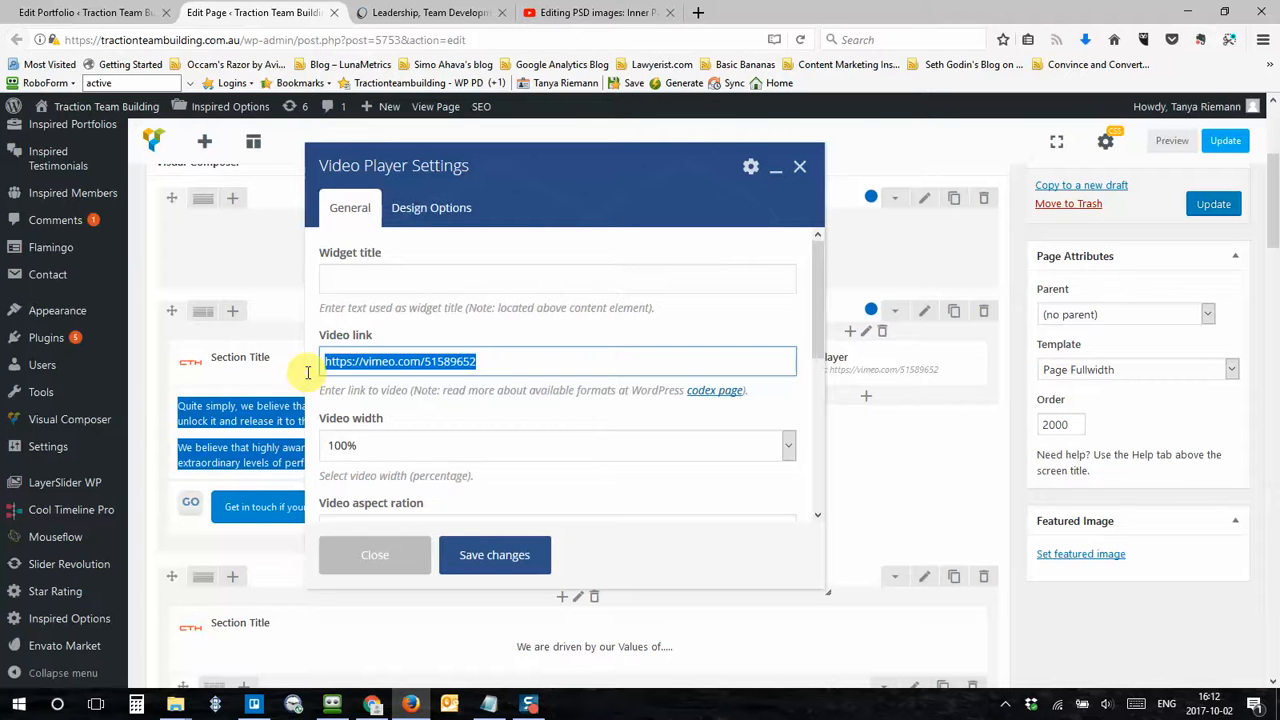
{"action": "key", "text": "BackSpace"}
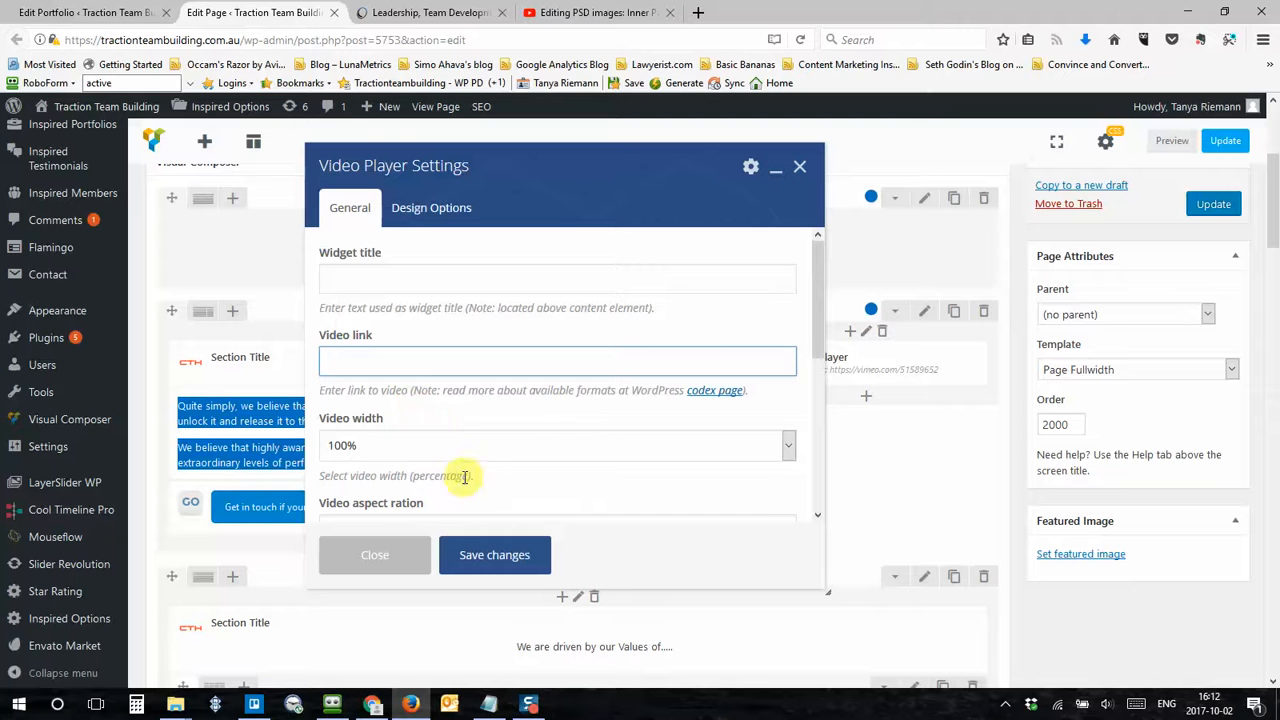
{"action": "scroll", "coordinate": [477, 455], "scroll_direction": "down", "scroll_amount": 2}
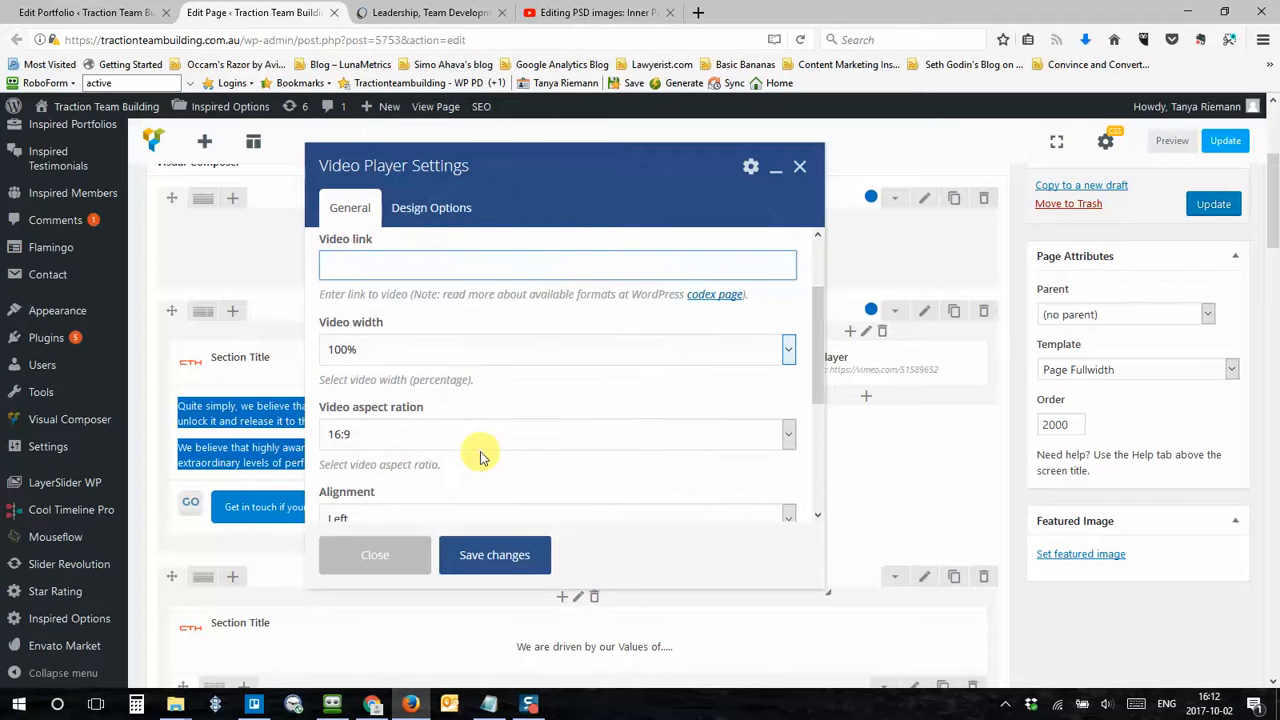
{"action": "scroll", "coordinate": [432, 418], "scroll_direction": "down", "scroll_amount": 1}
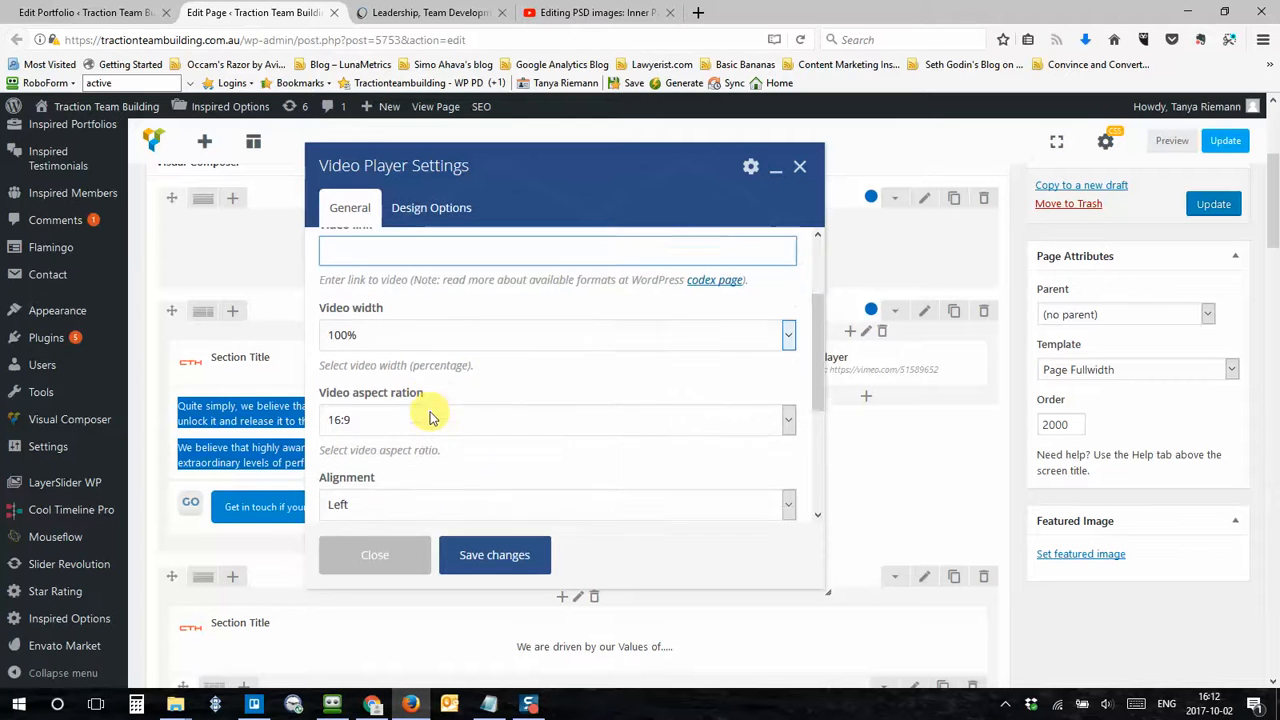
{"action": "scroll", "coordinate": [430, 414], "scroll_direction": "down", "scroll_amount": 4}
{"action": "scroll", "coordinate": [382, 382], "scroll_direction": "down", "scroll_amount": 1}
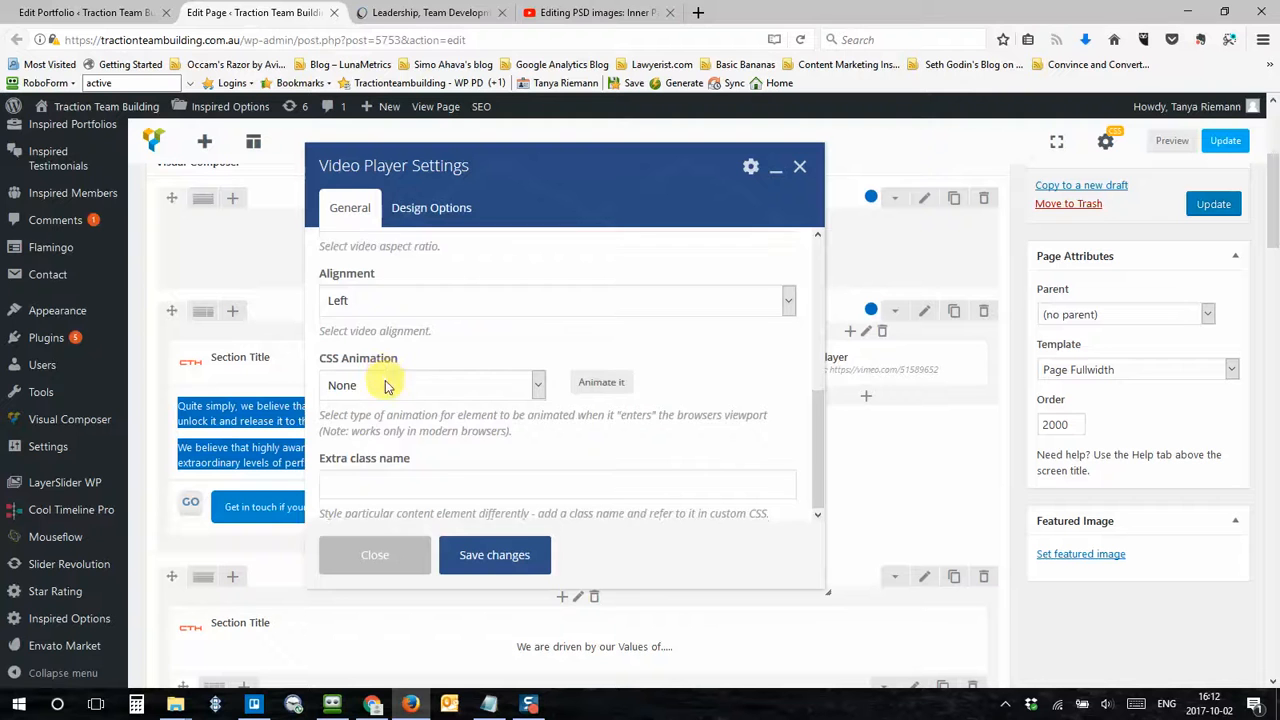
{"action": "scroll", "coordinate": [386, 386], "scroll_direction": "up", "scroll_amount": 6}
{"action": "left_click", "coordinate": [368, 366]}
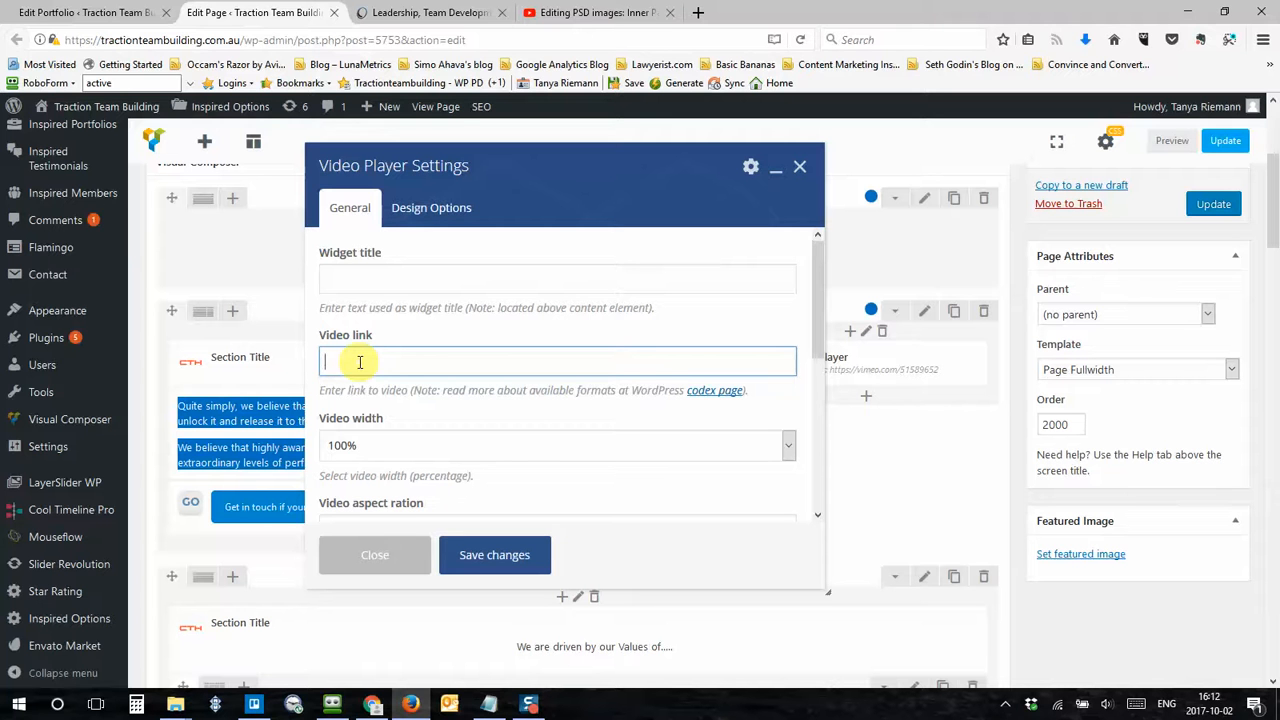
Step: Copy the full URL of the Editing PSD images YouTube video from its browser tab
{"action": "left_click", "coordinate": [600, 16]}
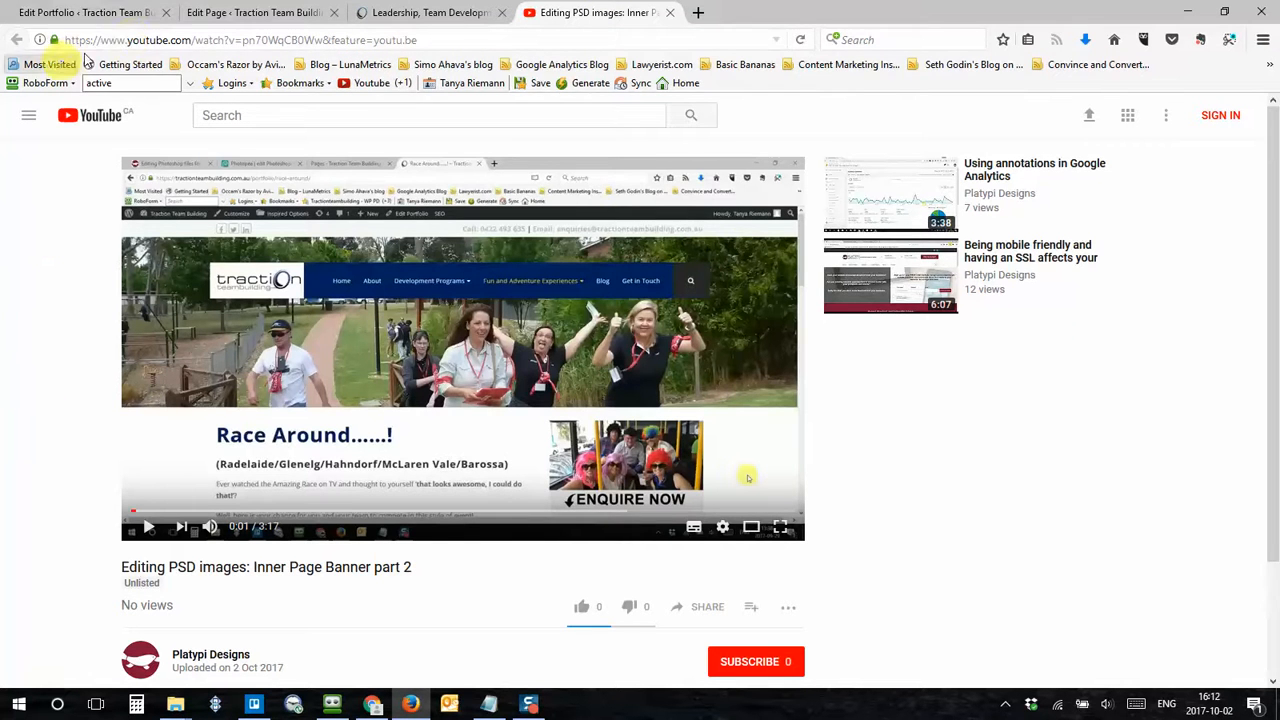
{"action": "left_click", "coordinate": [443, 40]}
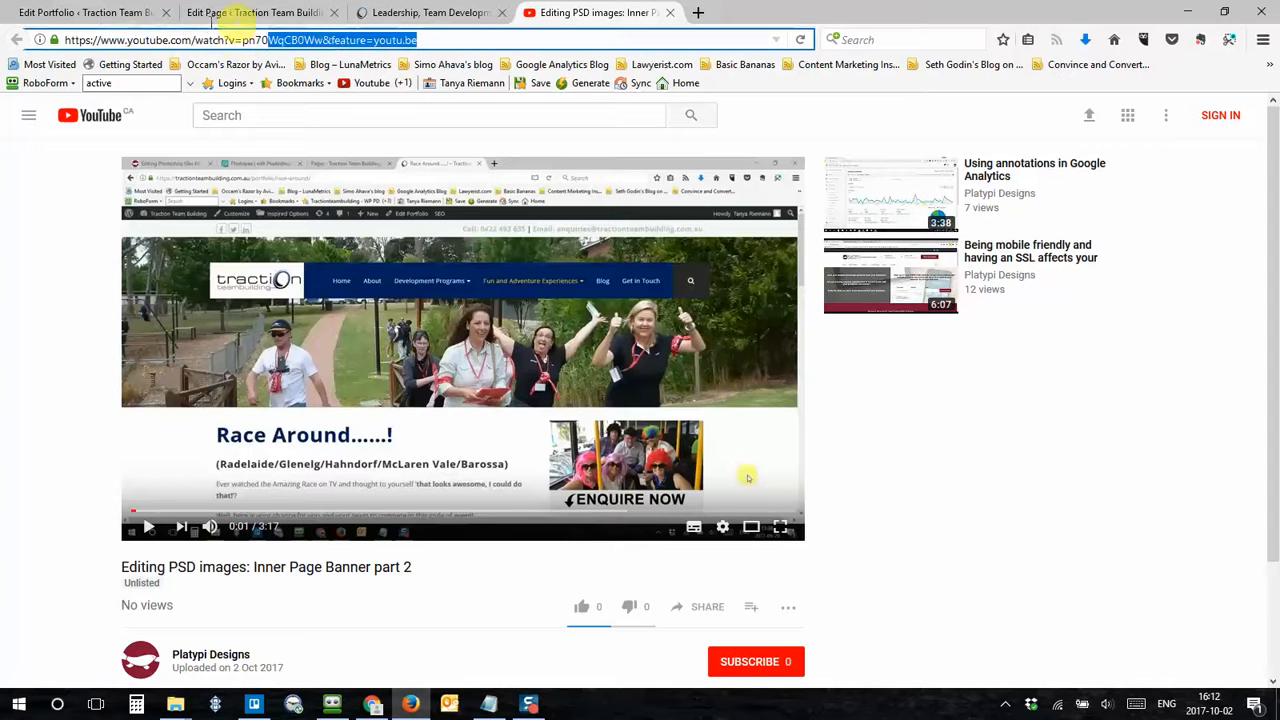
{"action": "left_click", "coordinate": [430, 42]}
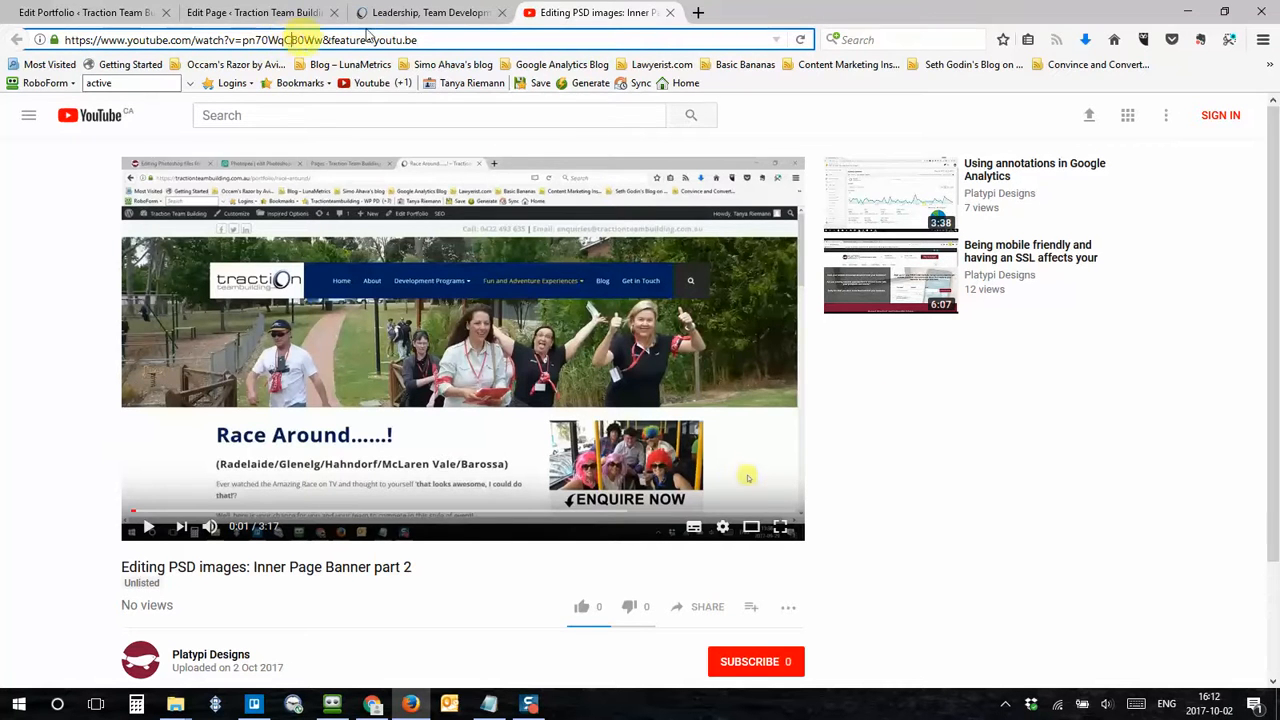
{"action": "left_click_drag", "start_coordinate": [425, 39], "coordinate": [3, 39]}
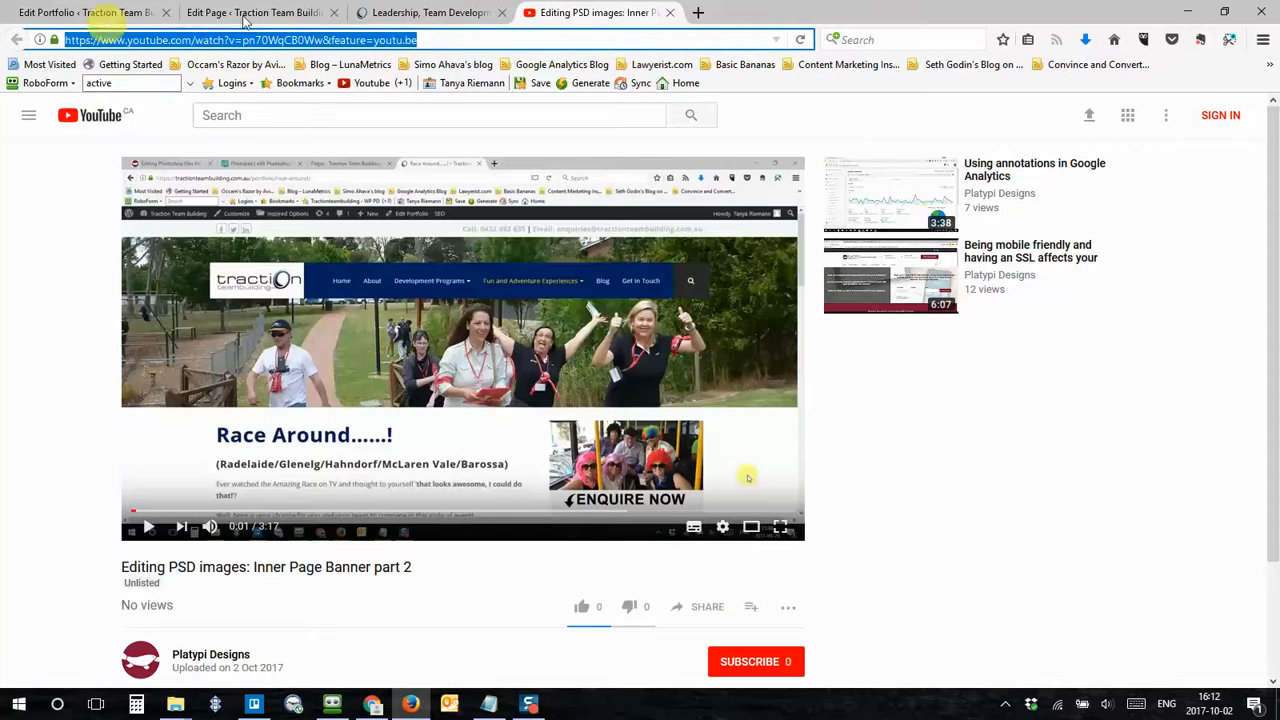
{"action": "right_click", "coordinate": [388, 42]}
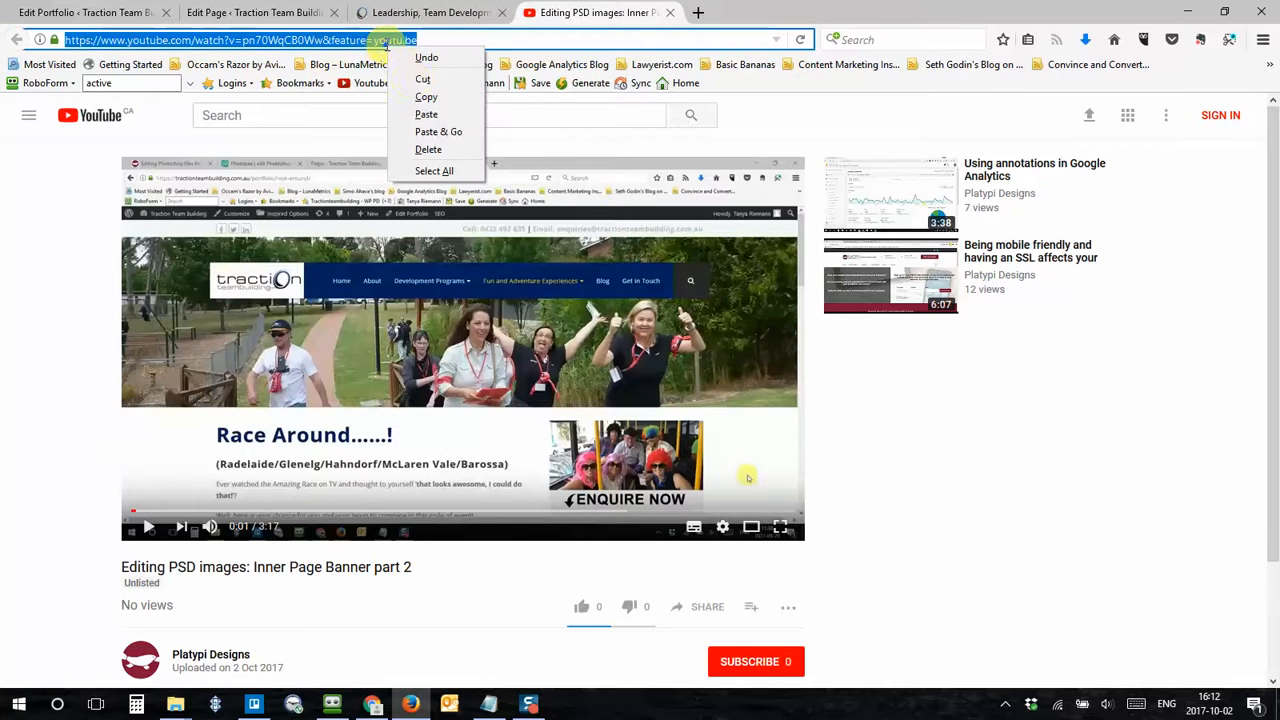
{"action": "left_click", "coordinate": [425, 97]}
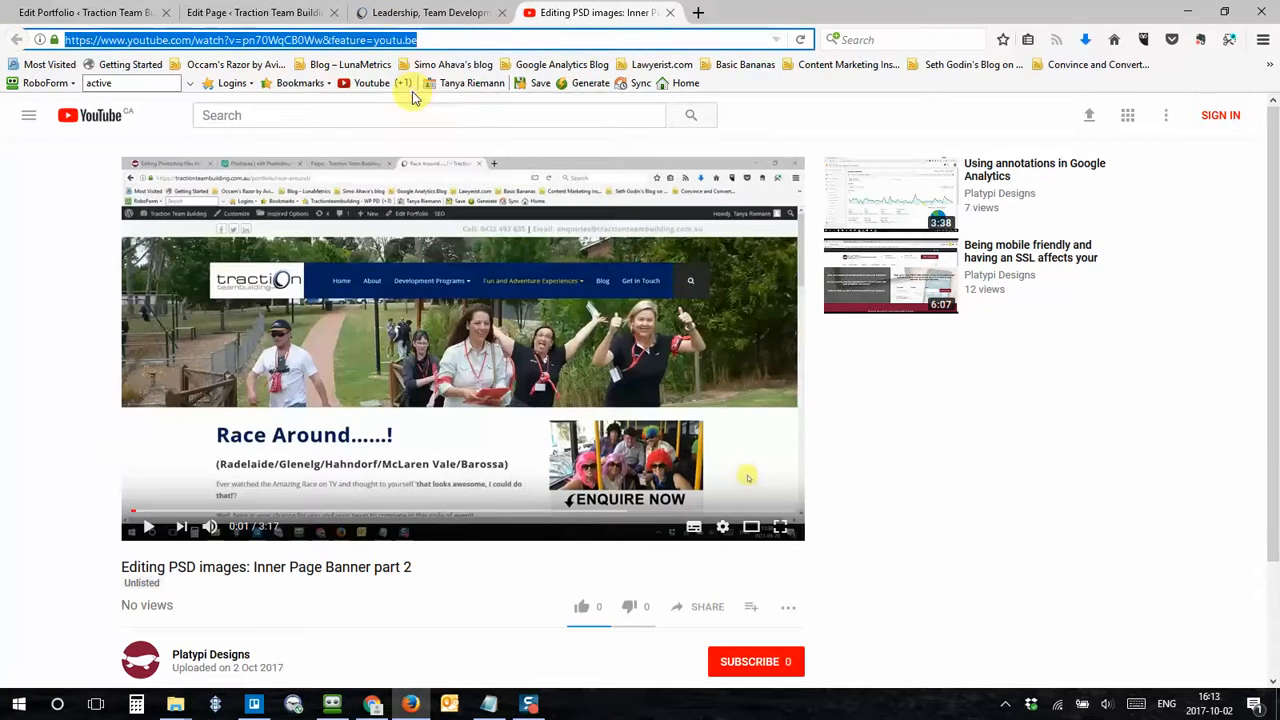
Step: Paste the YouTube URL into the Video Player's Video link field and save the settings
{"action": "left_click", "coordinate": [215, 13]}
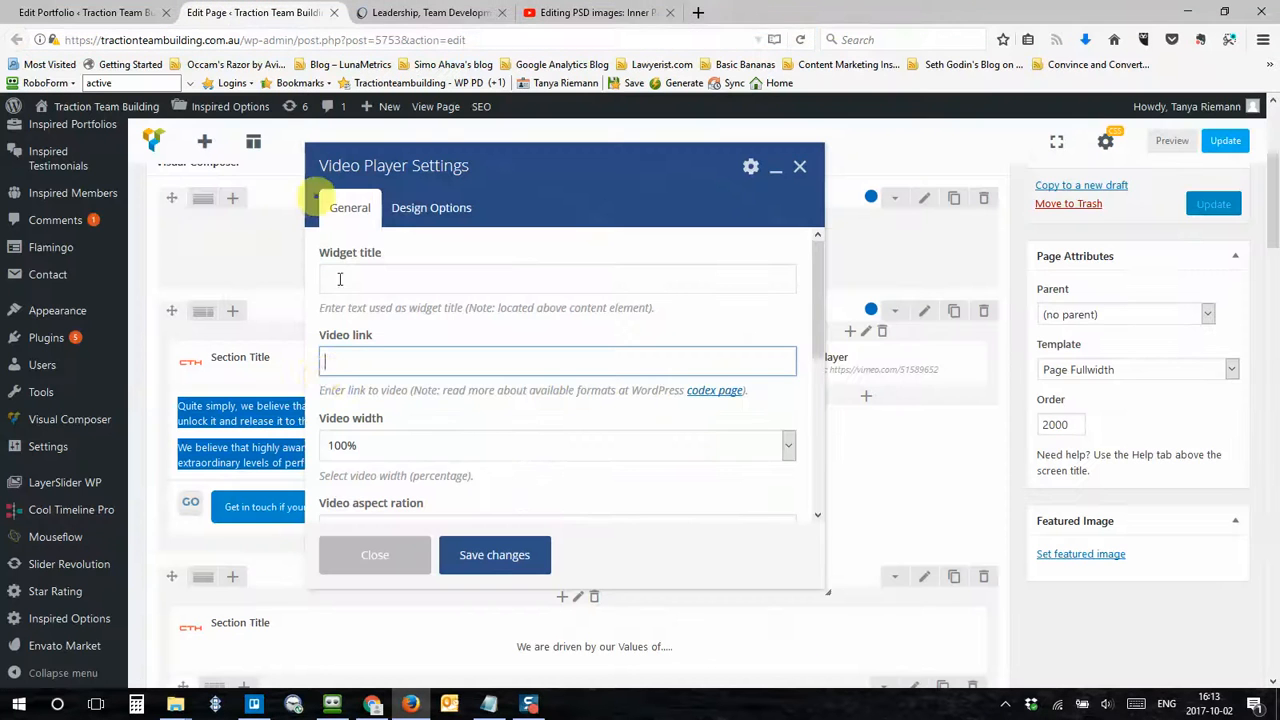
{"action": "right_click", "coordinate": [365, 360]}
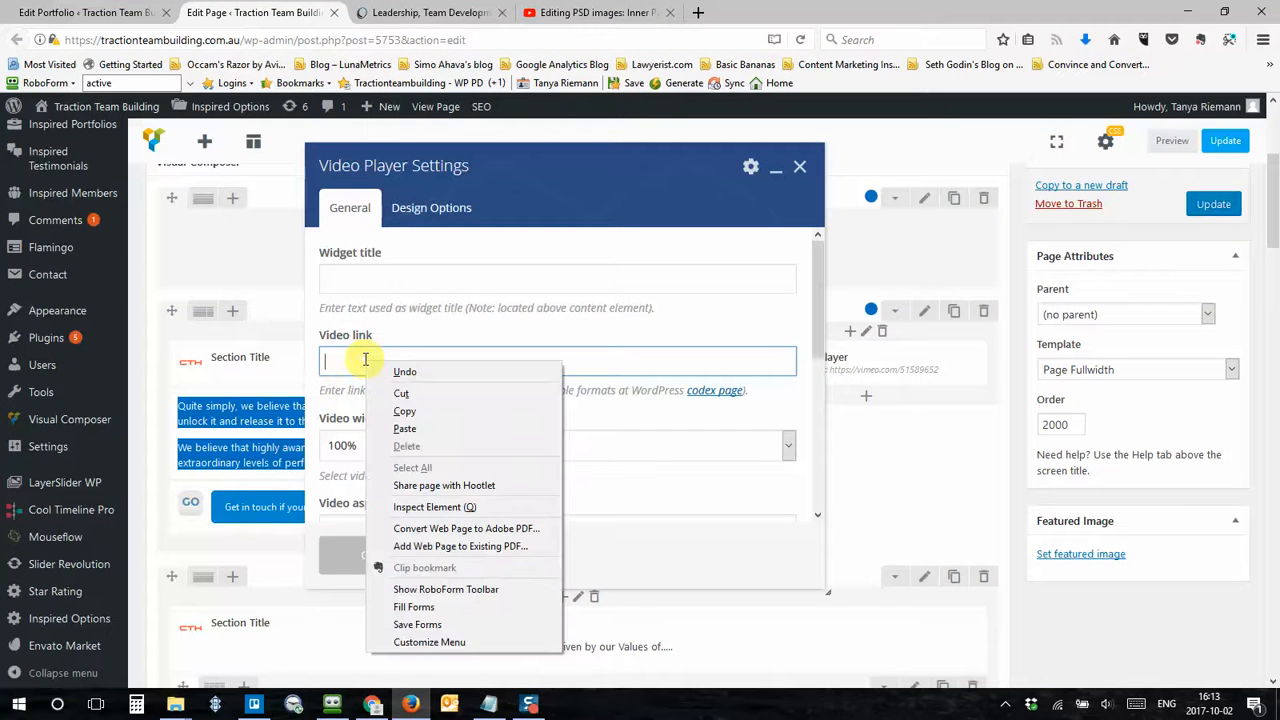
{"action": "left_click", "coordinate": [403, 428]}
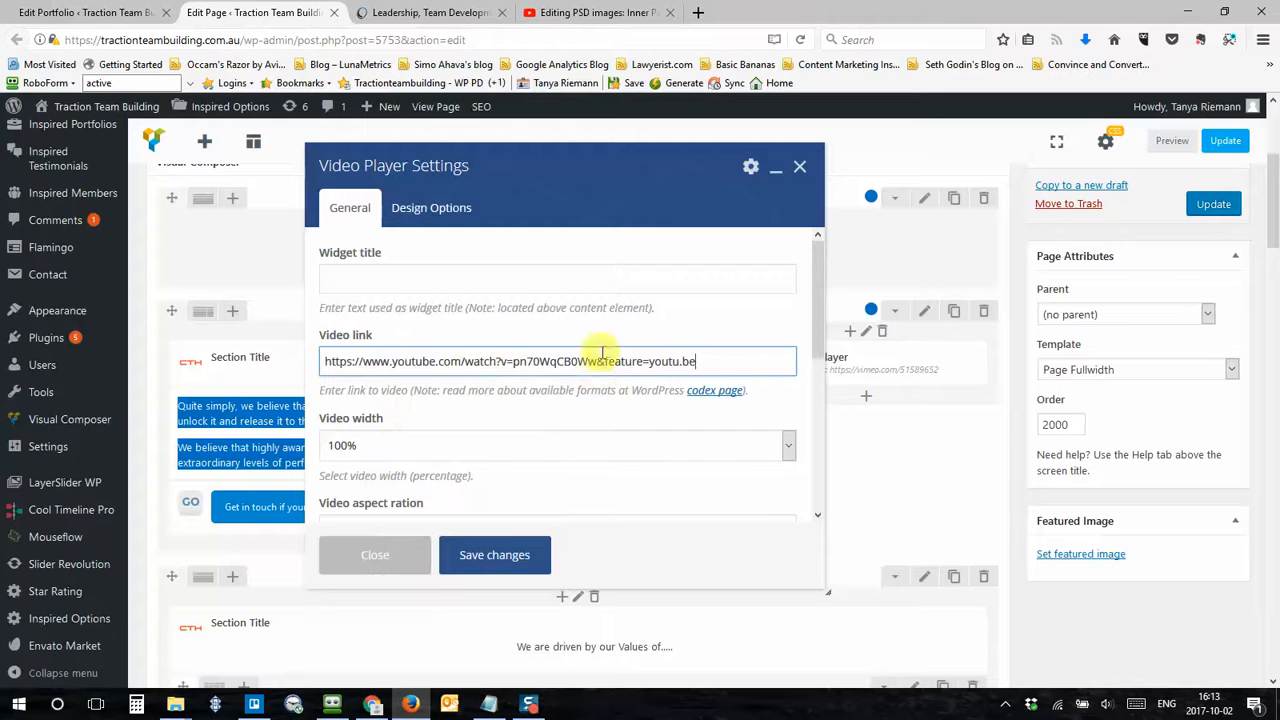
{"action": "left_click", "coordinate": [517, 560]}
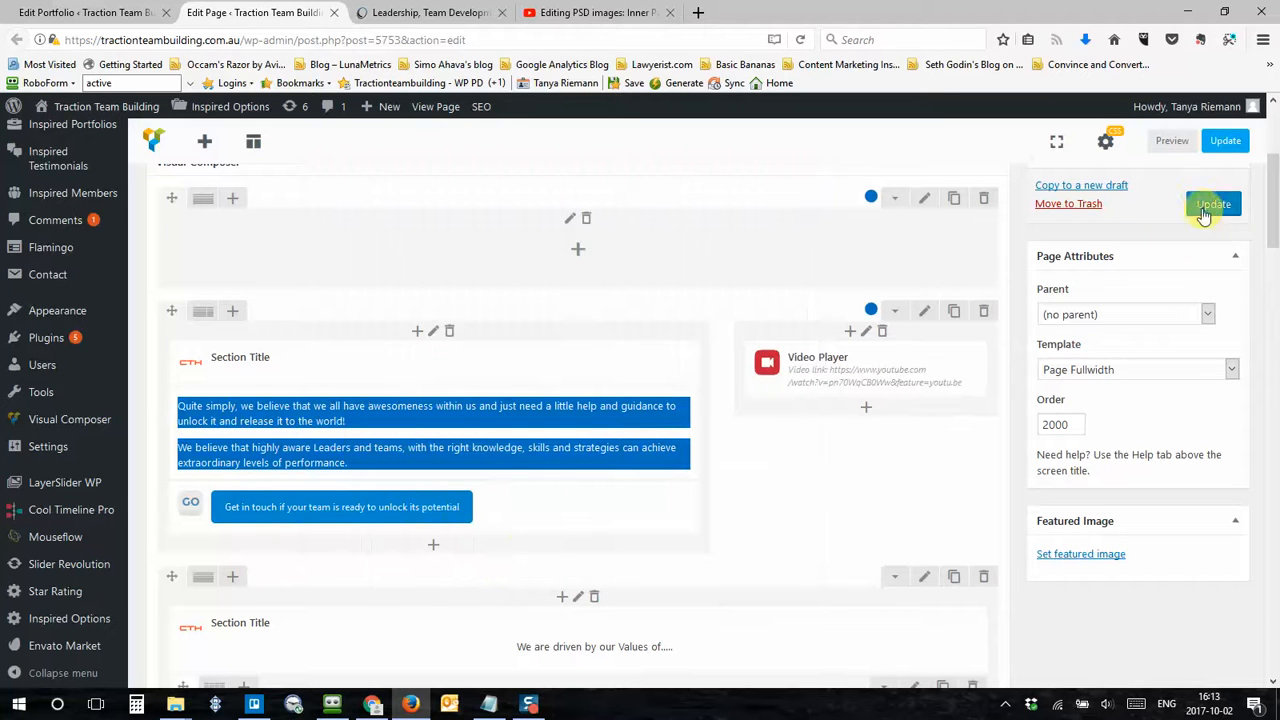
Step: Update the Platypi Testing page and reload its live view to show the embedded video
{"action": "left_click", "coordinate": [1205, 205]}
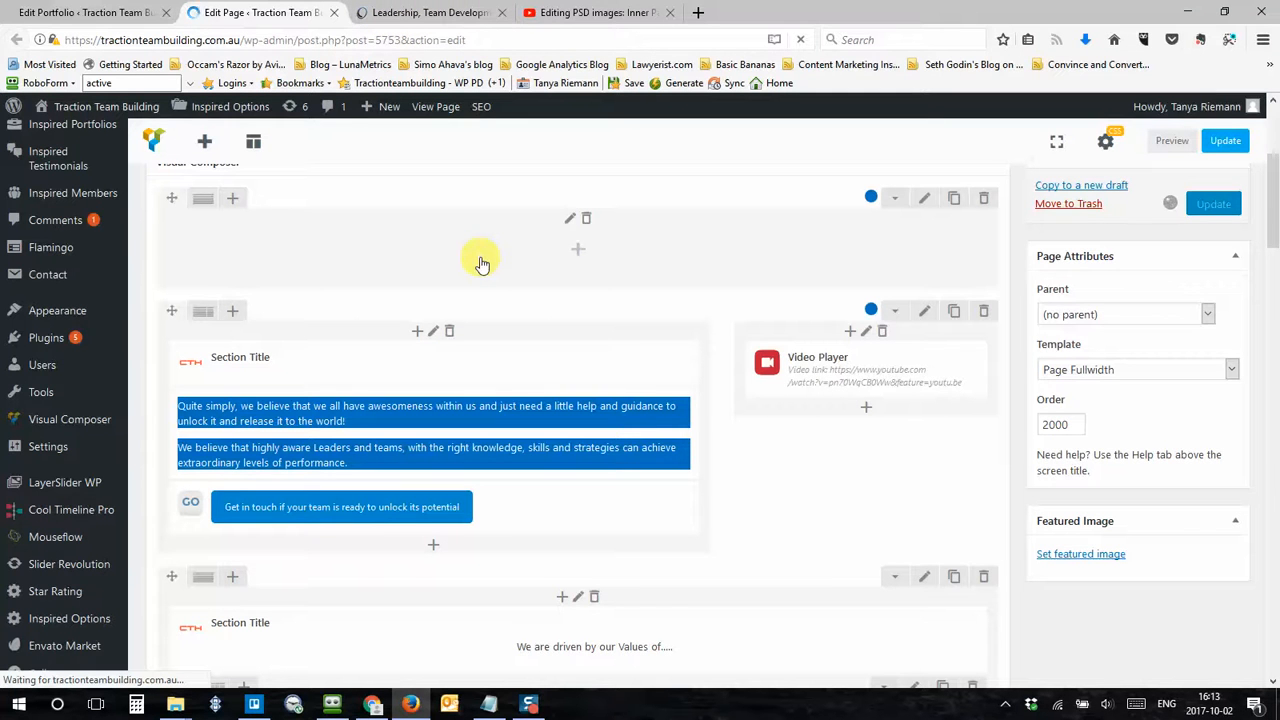
{"action": "scroll", "coordinate": [480, 262], "scroll_direction": "up", "scroll_amount": 2}
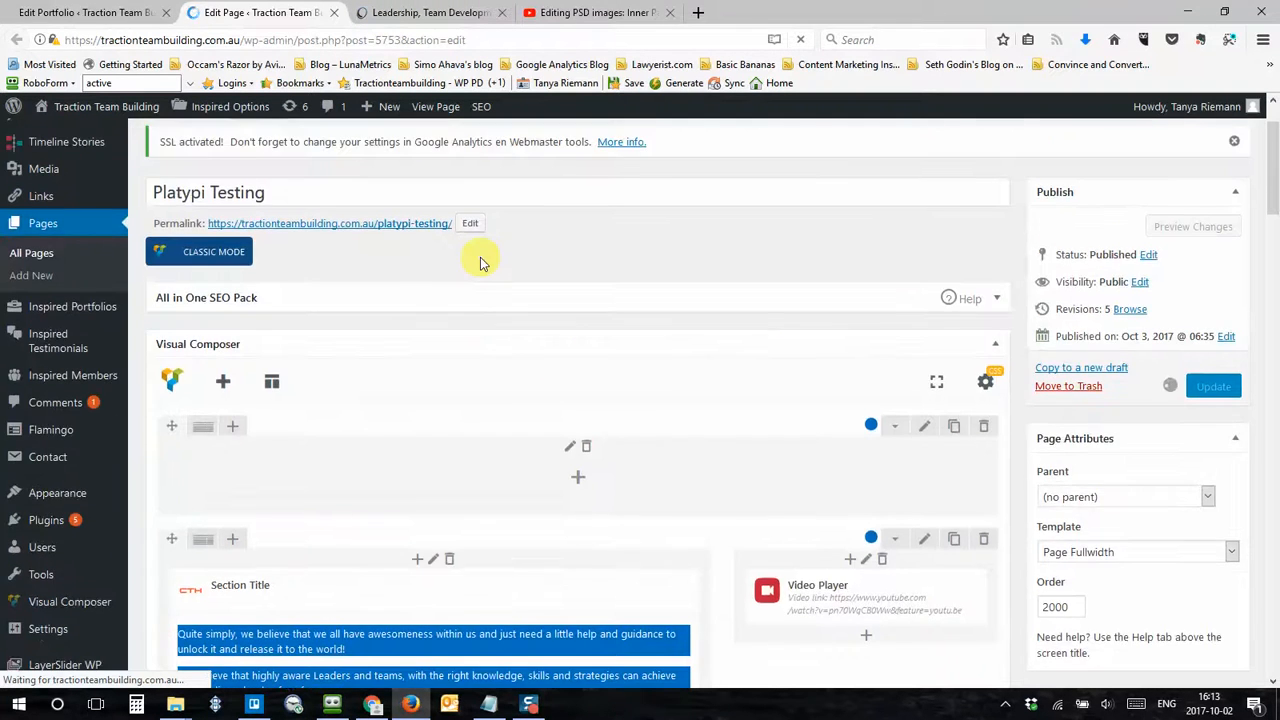
{"action": "scroll", "coordinate": [485, 263], "scroll_direction": "up", "scroll_amount": 1}
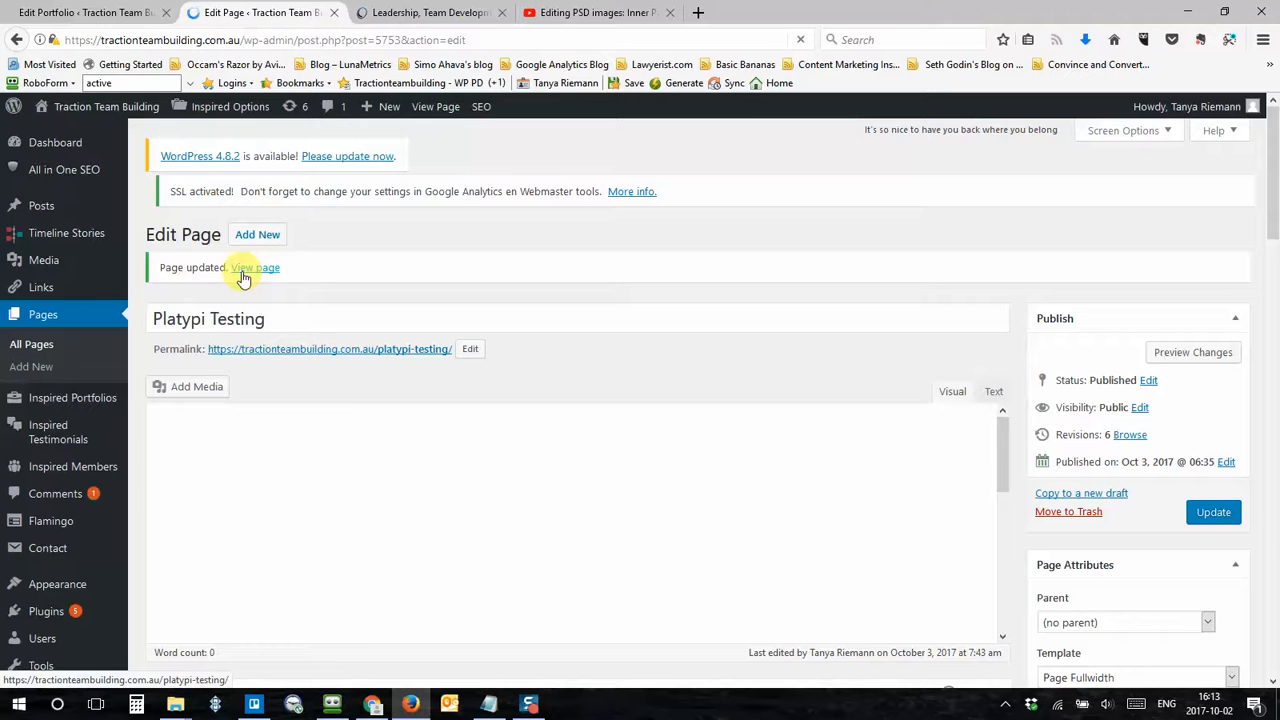
{"action": "left_click", "coordinate": [429, 12]}
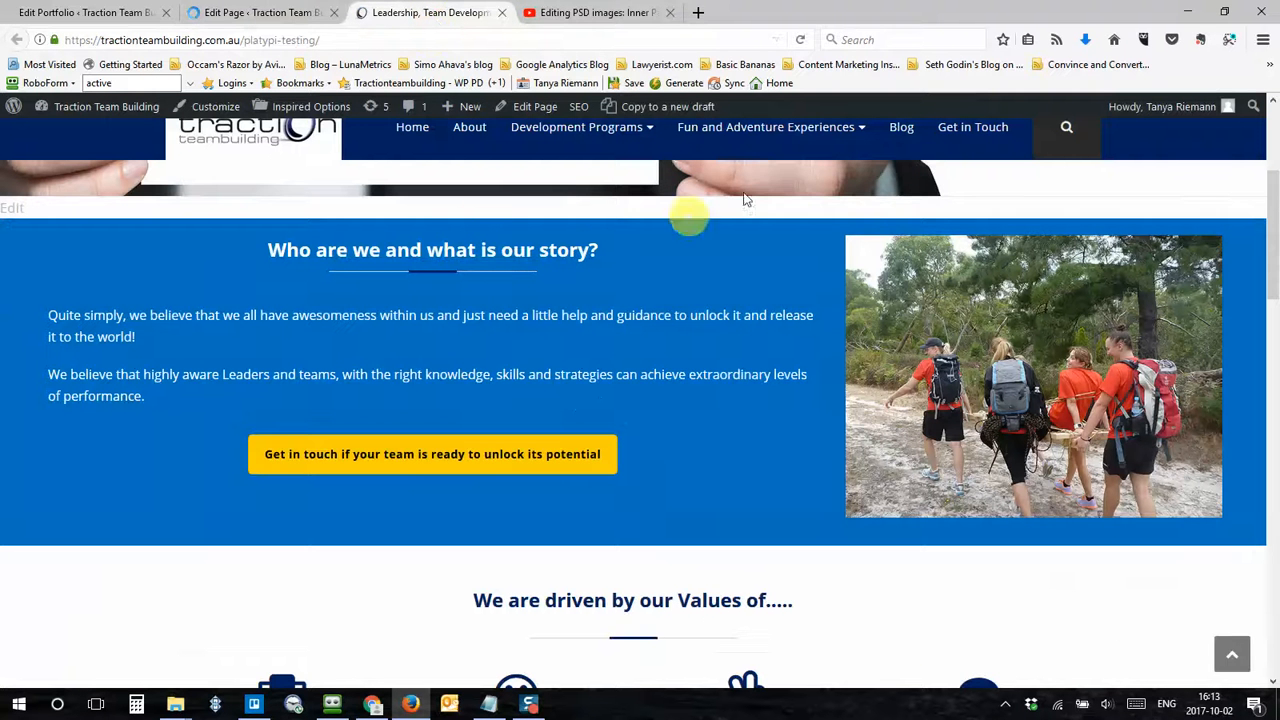
{"action": "left_click", "coordinate": [801, 40]}
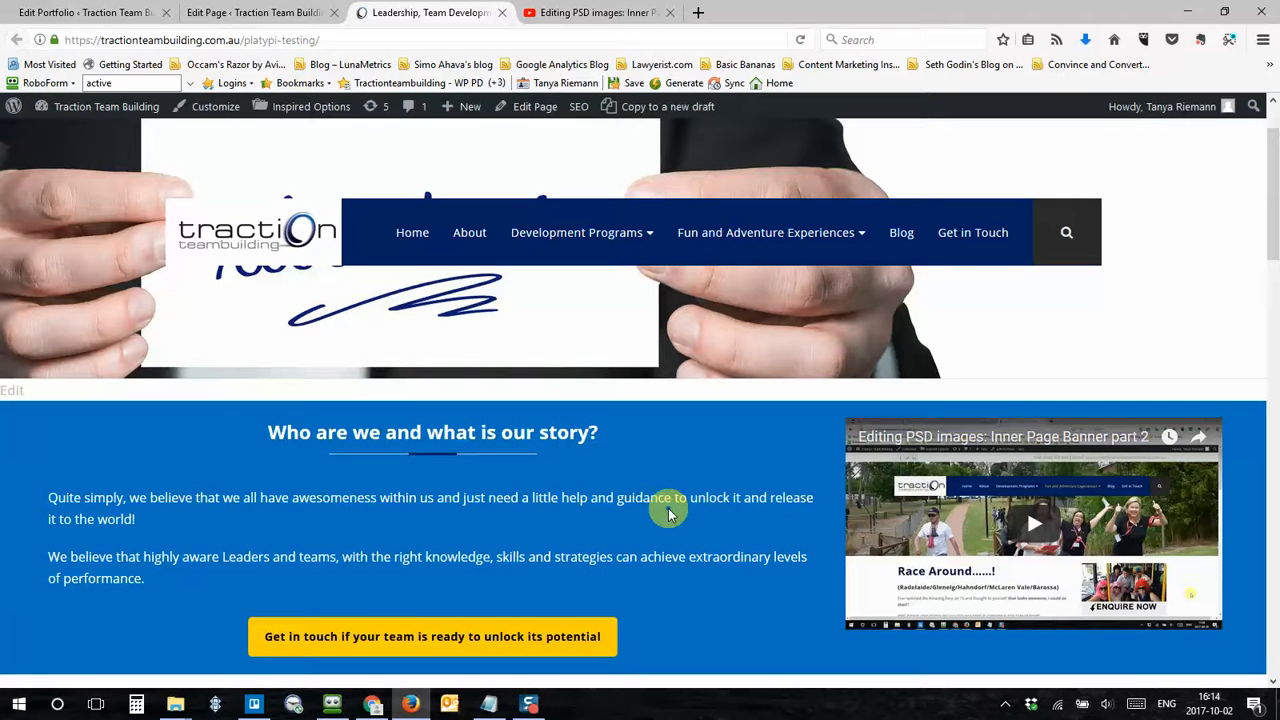
Step: Open the live Race Around portfolio page and scroll down to its embedded video section
{"action": "left_click", "coordinate": [130, 12]}
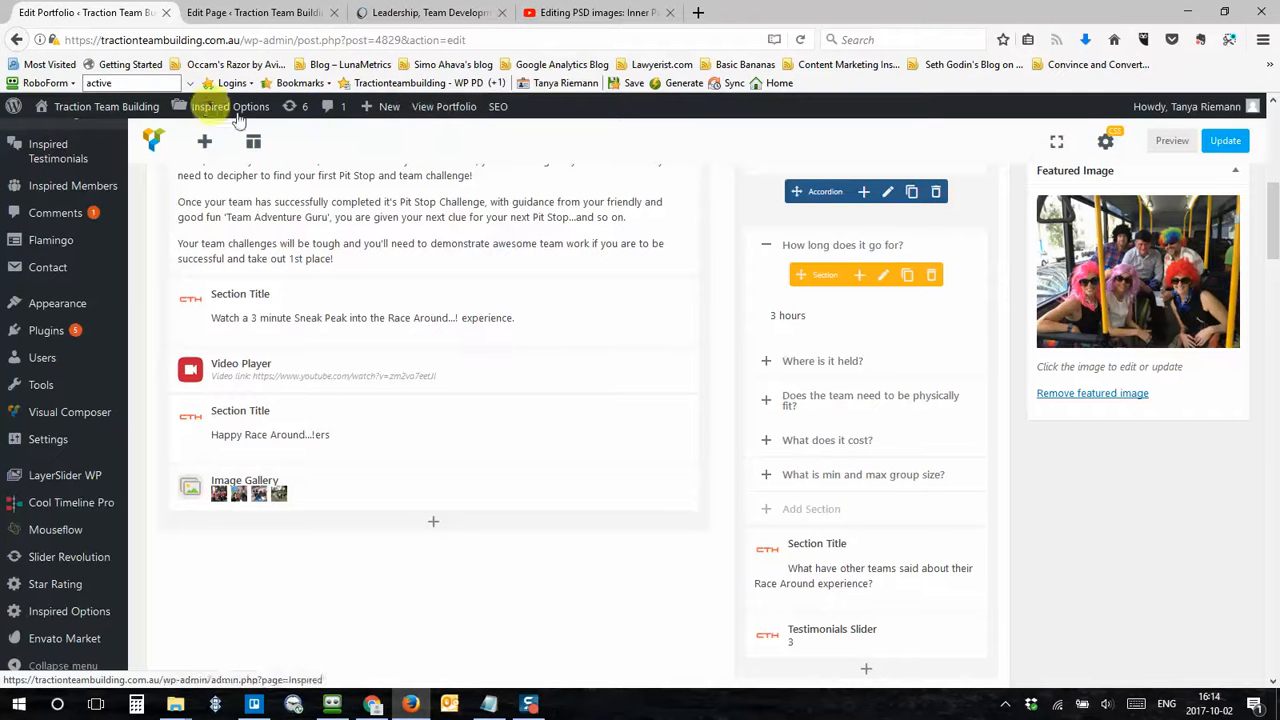
{"action": "left_click", "coordinate": [445, 110]}
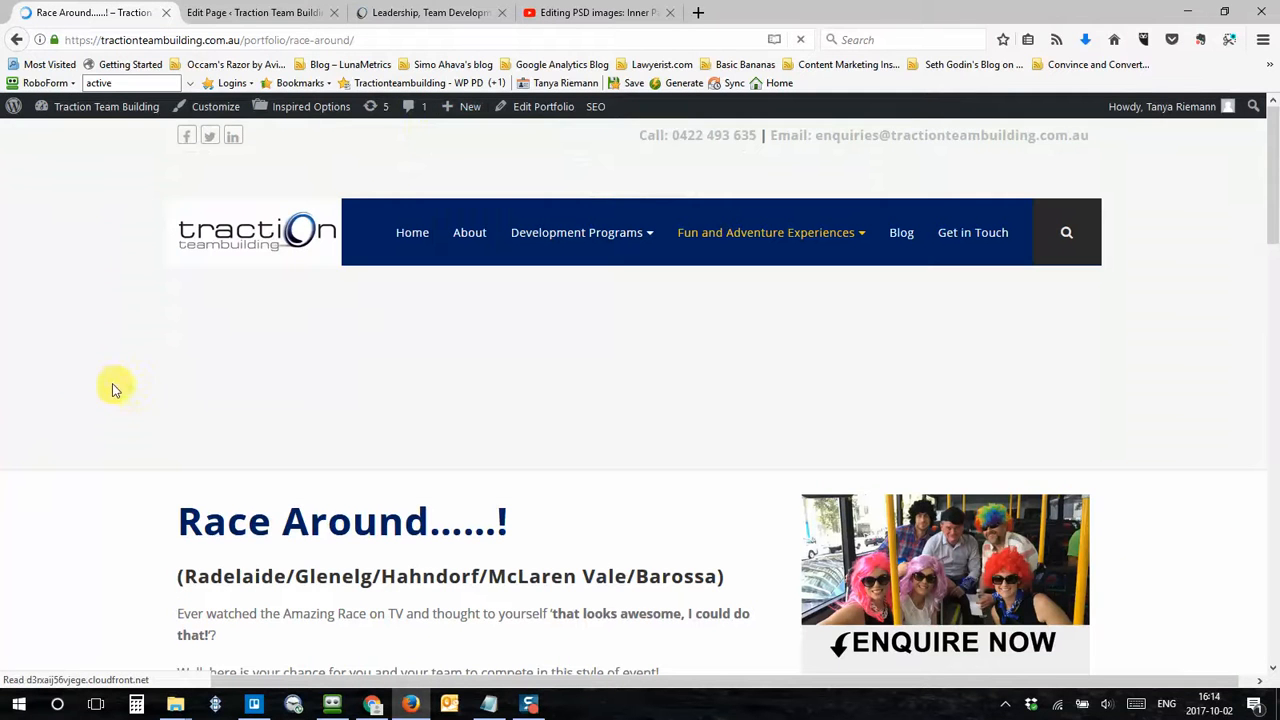
{"action": "scroll", "coordinate": [97, 352], "scroll_direction": "down", "scroll_amount": 5}
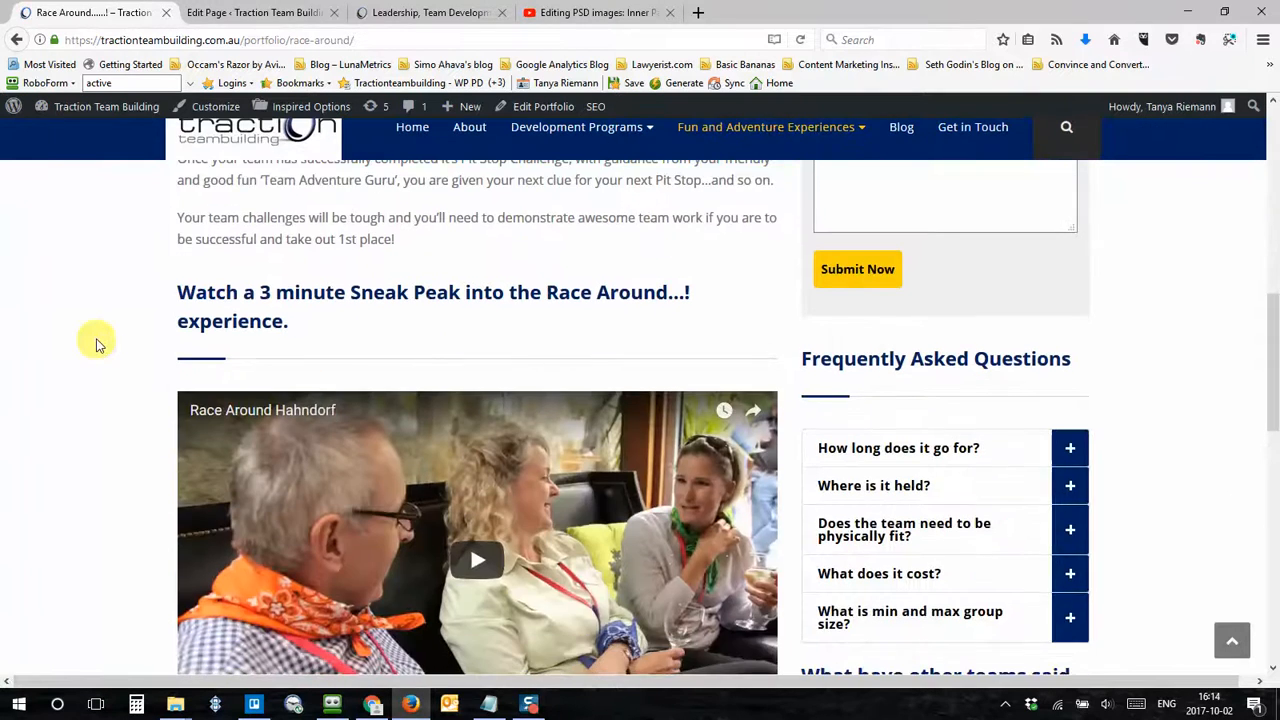
Step: Compare the Race Around page's video section with the embedded video on the live Platypi Testing page
{"action": "scroll", "coordinate": [95, 340], "scroll_direction": "down", "scroll_amount": 2}
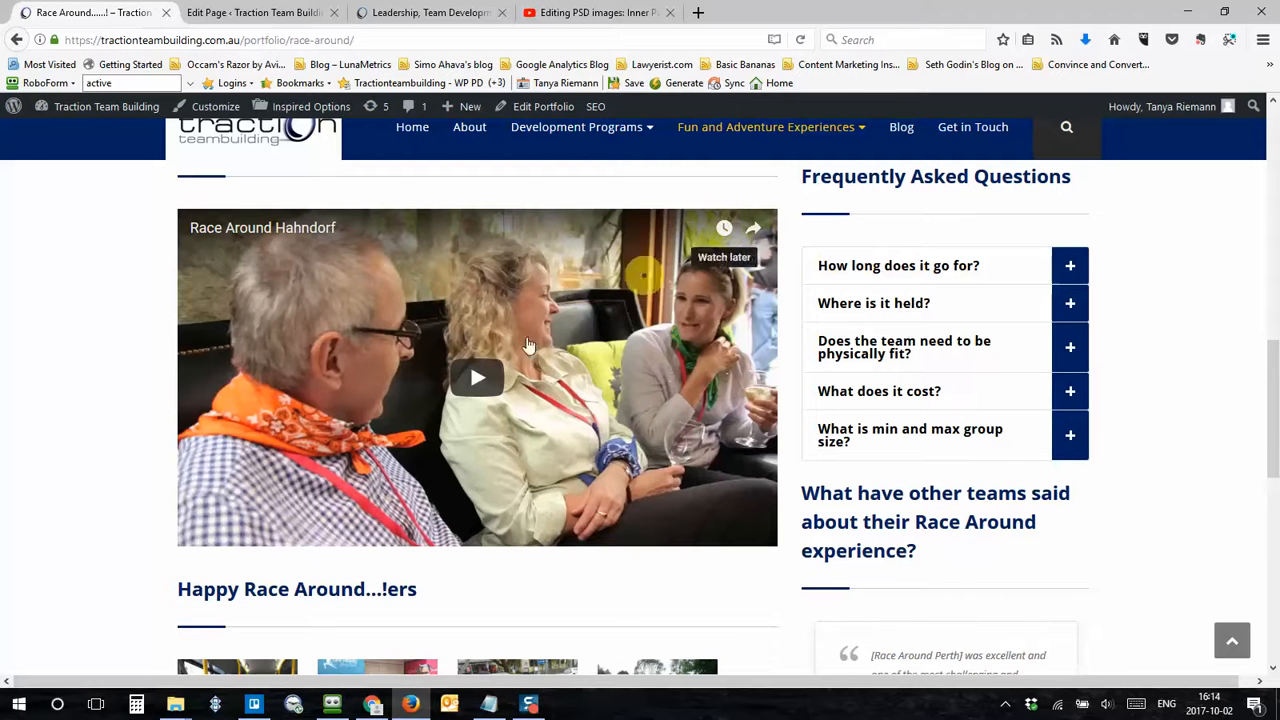
{"action": "left_click", "coordinate": [405, 12]}
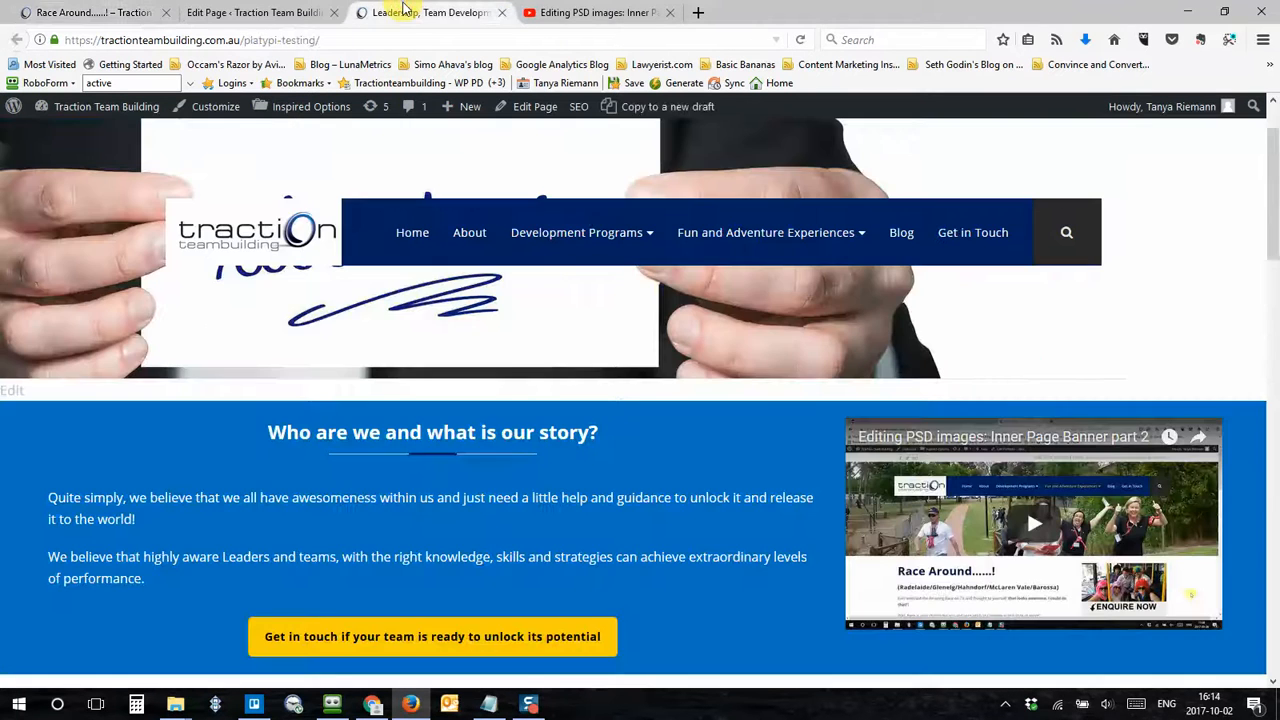
{"action": "scroll", "coordinate": [715, 558], "scroll_direction": "down", "scroll_amount": 2}
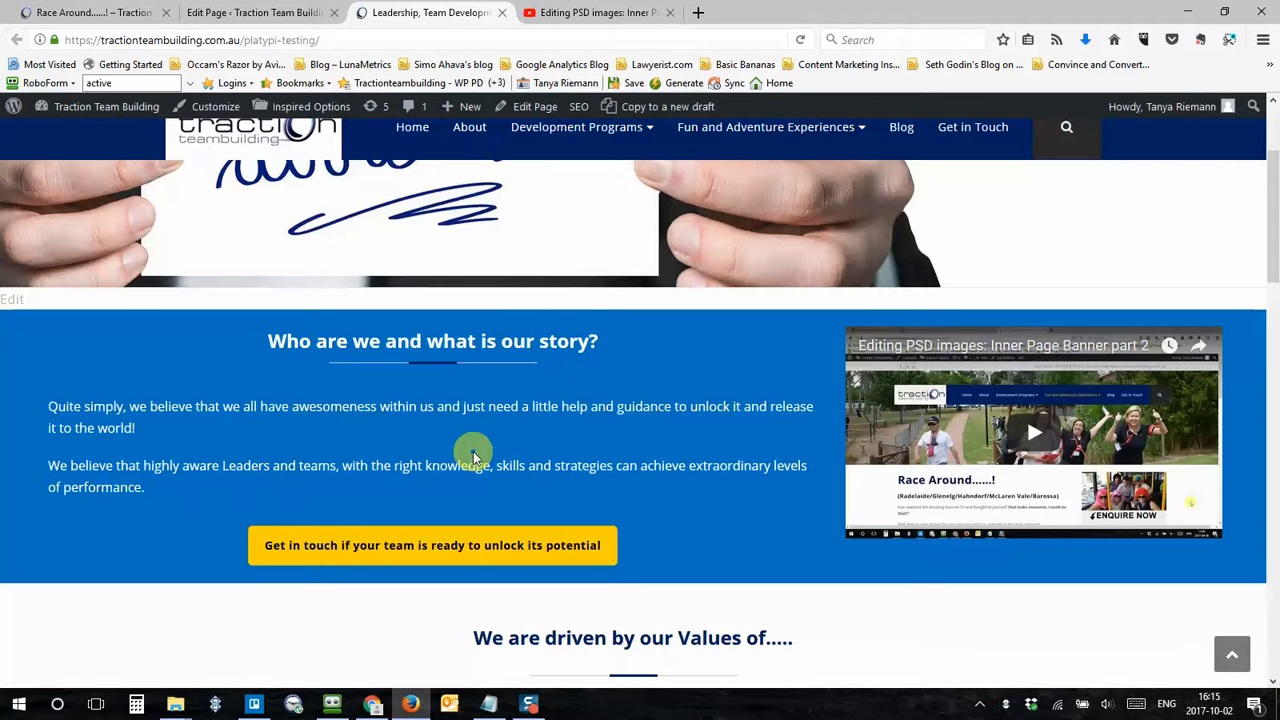
Step: In the page editor, change the row holding the Video Player to a layout of two equal columns
{"action": "left_click", "coordinate": [265, 14]}
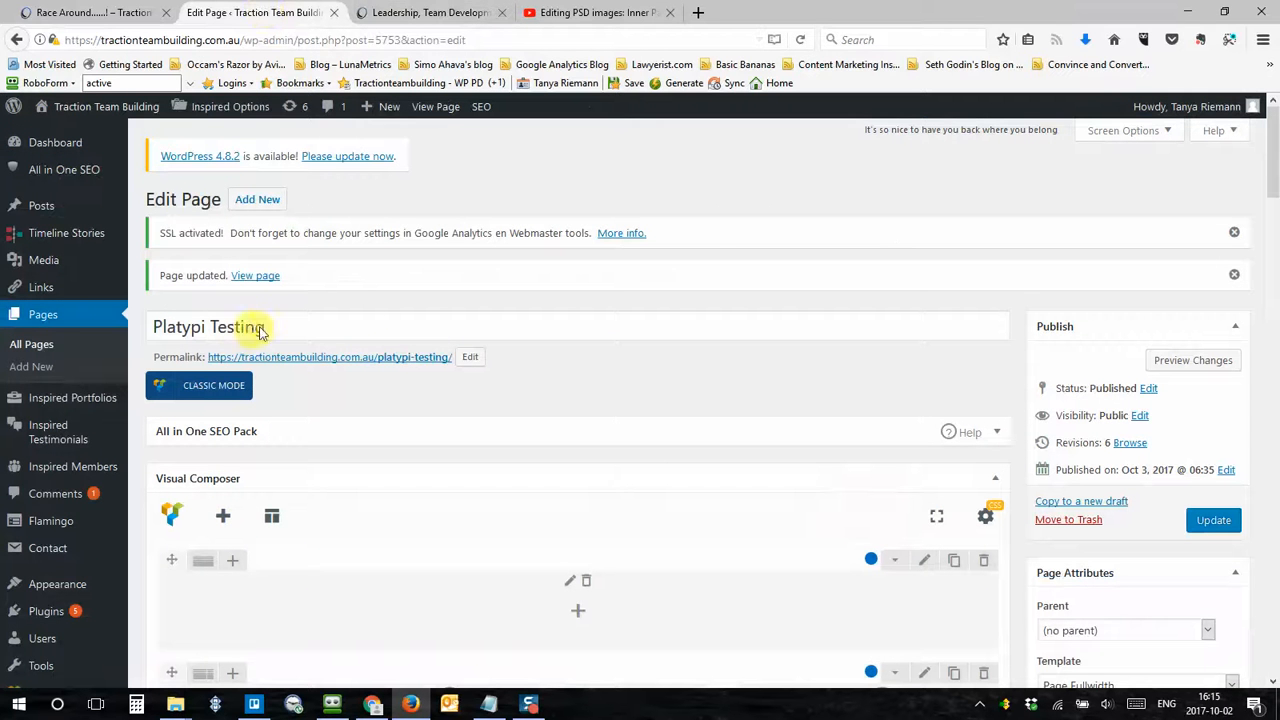
{"action": "scroll", "coordinate": [577, 393], "scroll_direction": "down", "scroll_amount": 5}
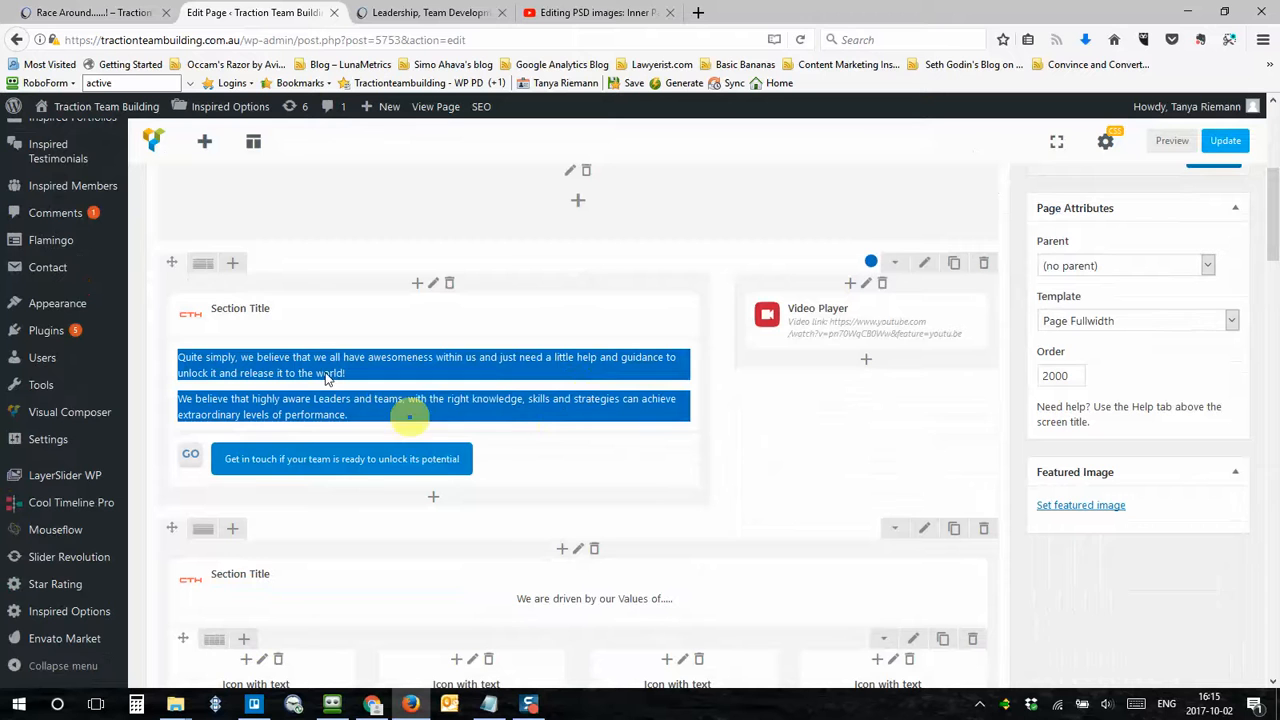
{"action": "mouse_move", "coordinate": [203, 268]}
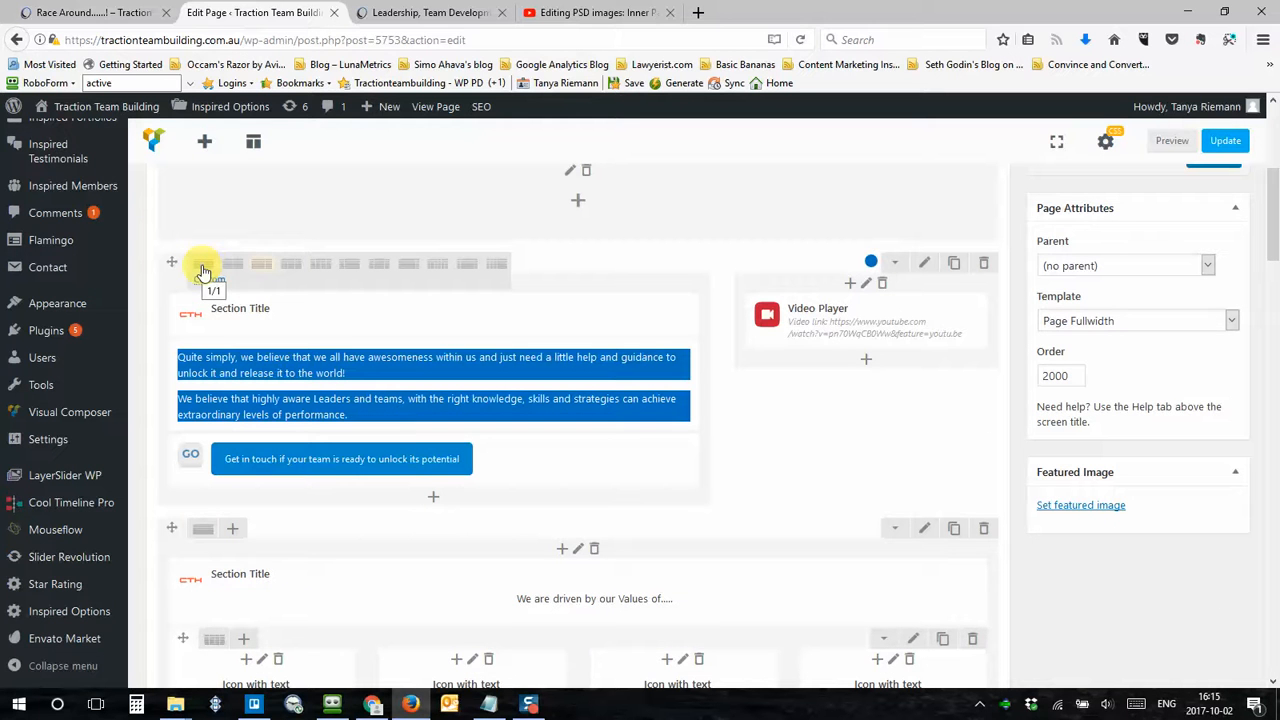
{"action": "left_click", "coordinate": [430, 12]}
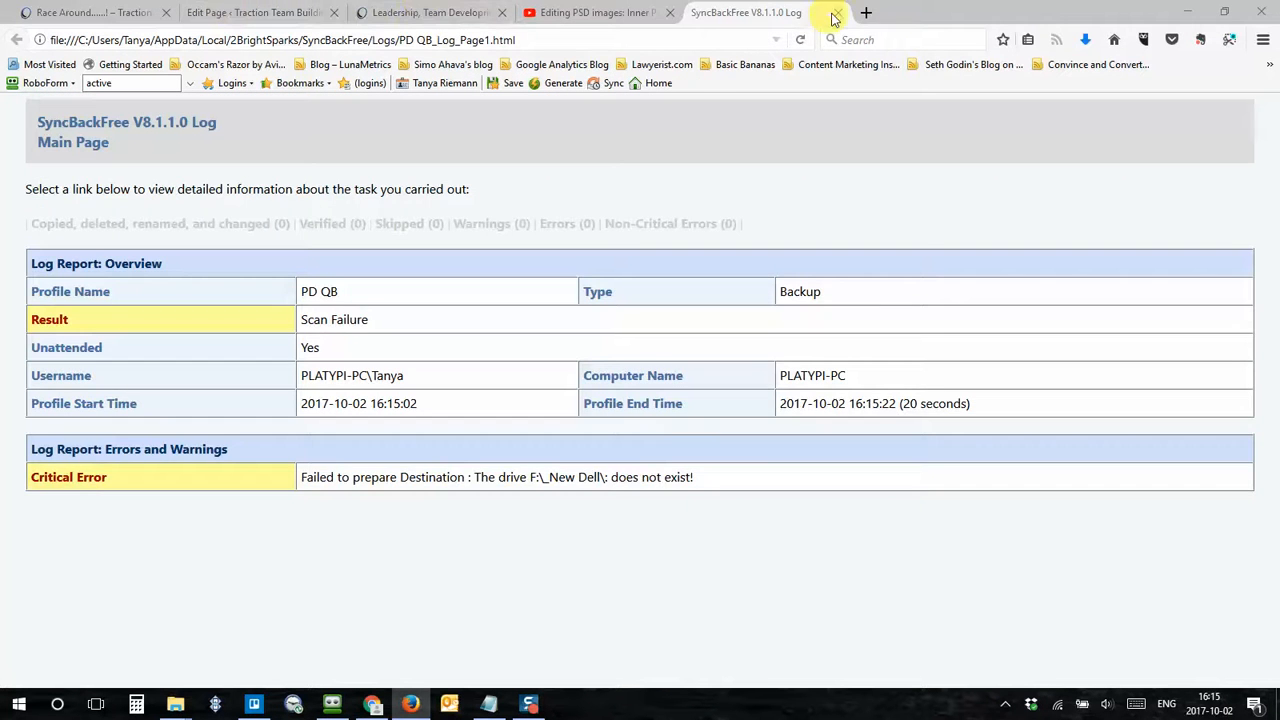
{"action": "left_click", "coordinate": [837, 13]}
{"action": "left_click", "coordinate": [837, 13]}
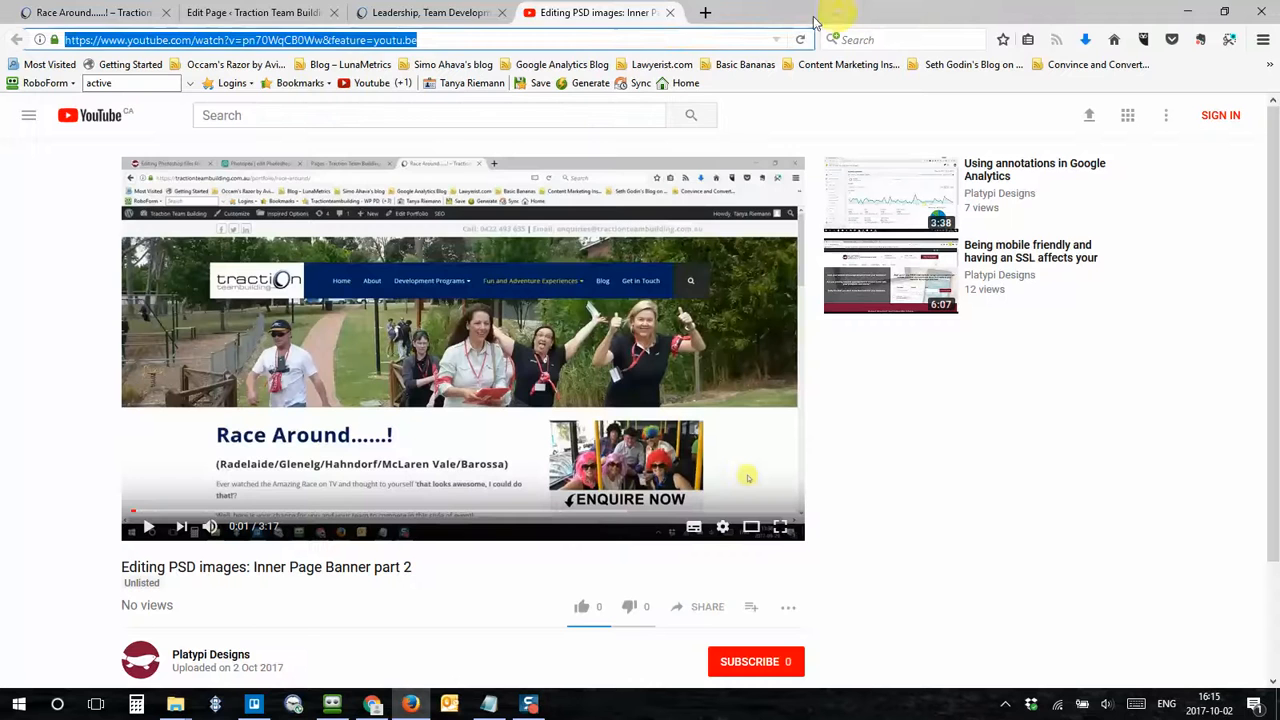
{"action": "left_click", "coordinate": [216, 6]}
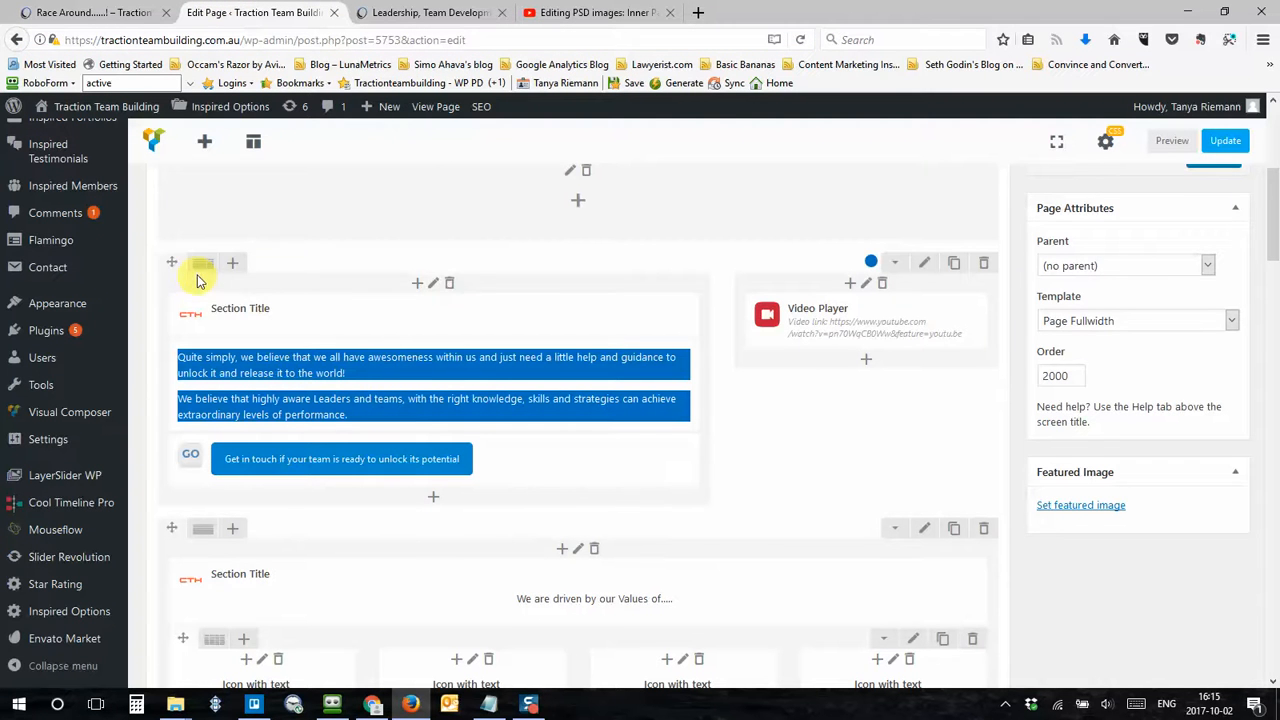
{"action": "mouse_move", "coordinate": [229, 264]}
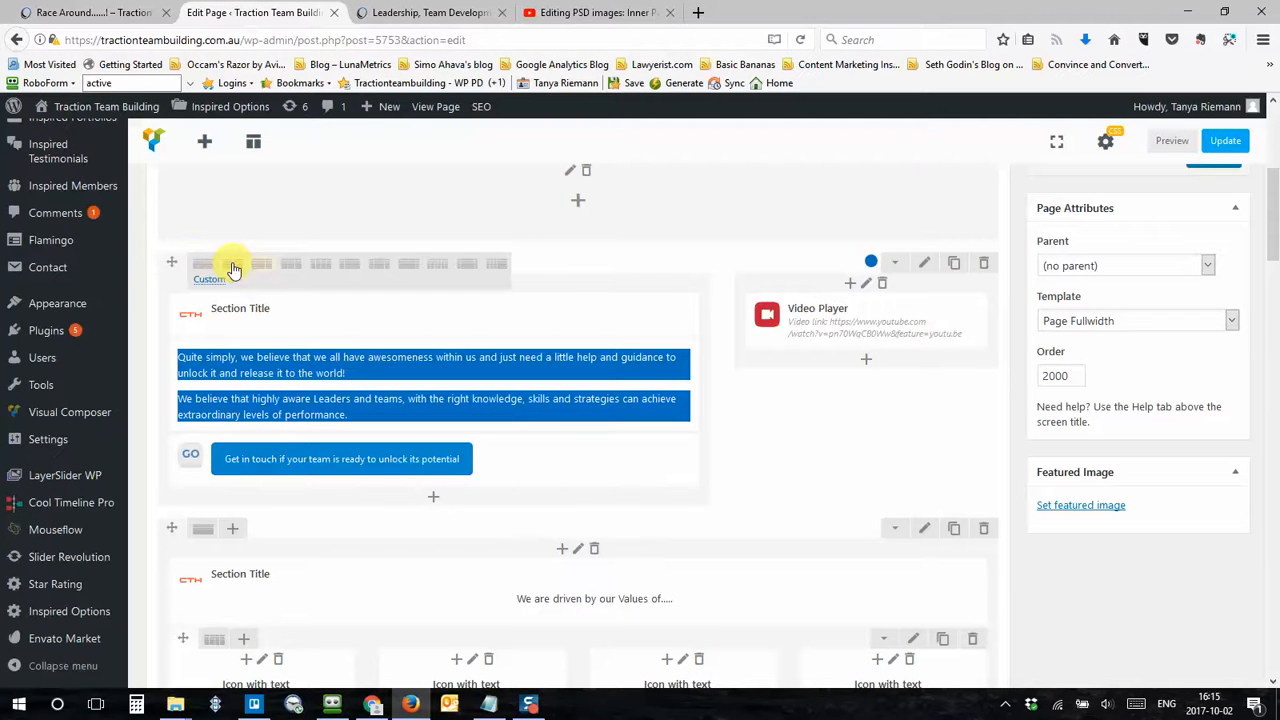
{"action": "left_click", "coordinate": [232, 268]}
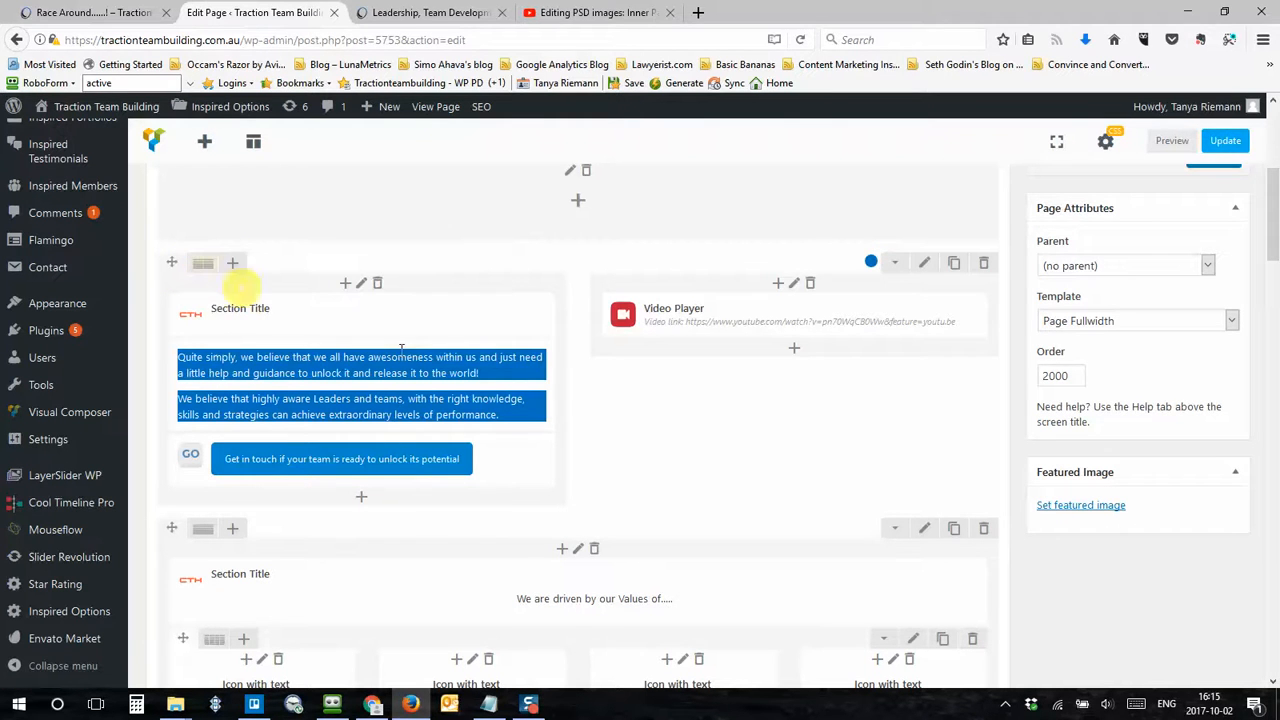
Step: Update the Platypi Testing page and reload its live view to check the new column layout
{"action": "left_click", "coordinate": [1236, 141]}
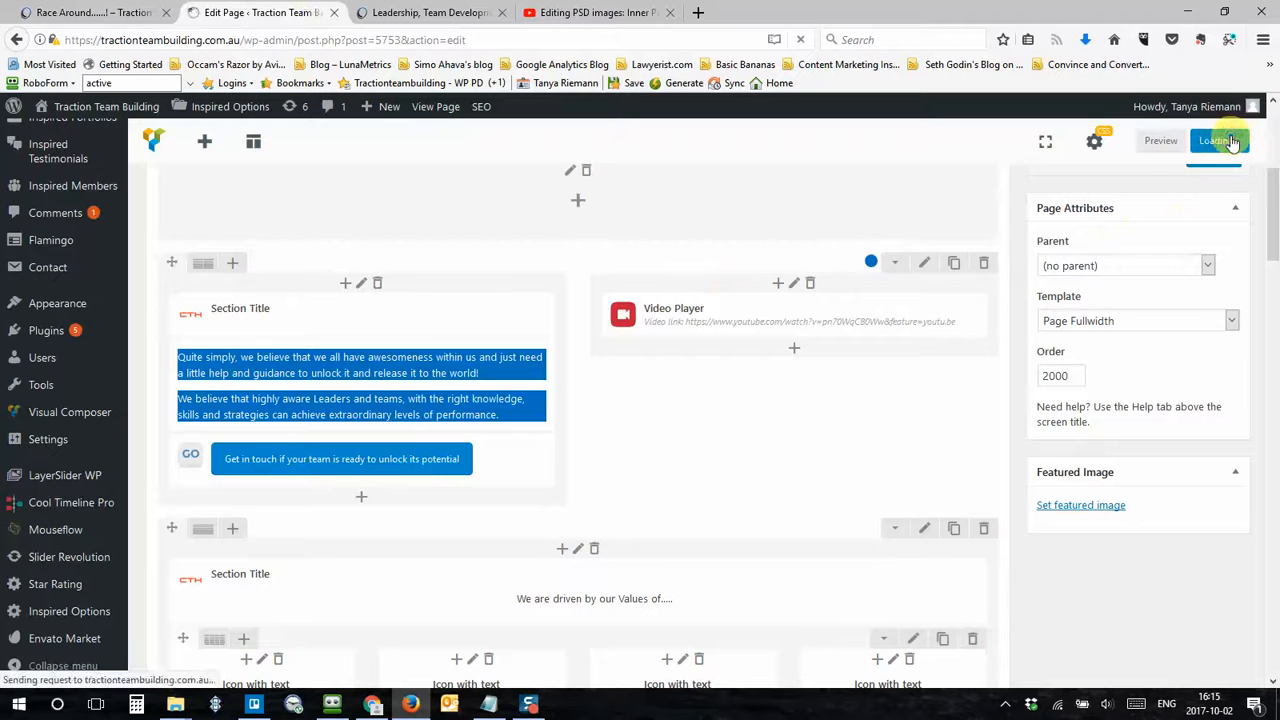
{"action": "left_click", "coordinate": [404, 14]}
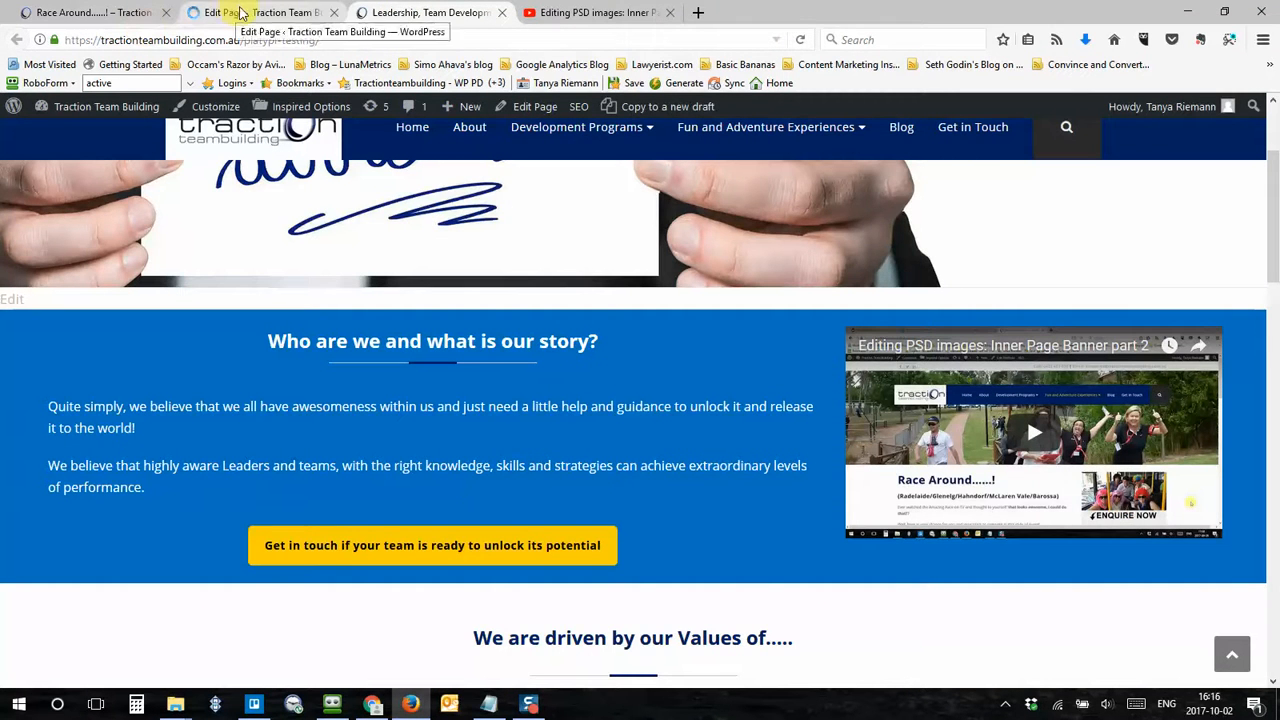
{"action": "left_click", "coordinate": [801, 40]}
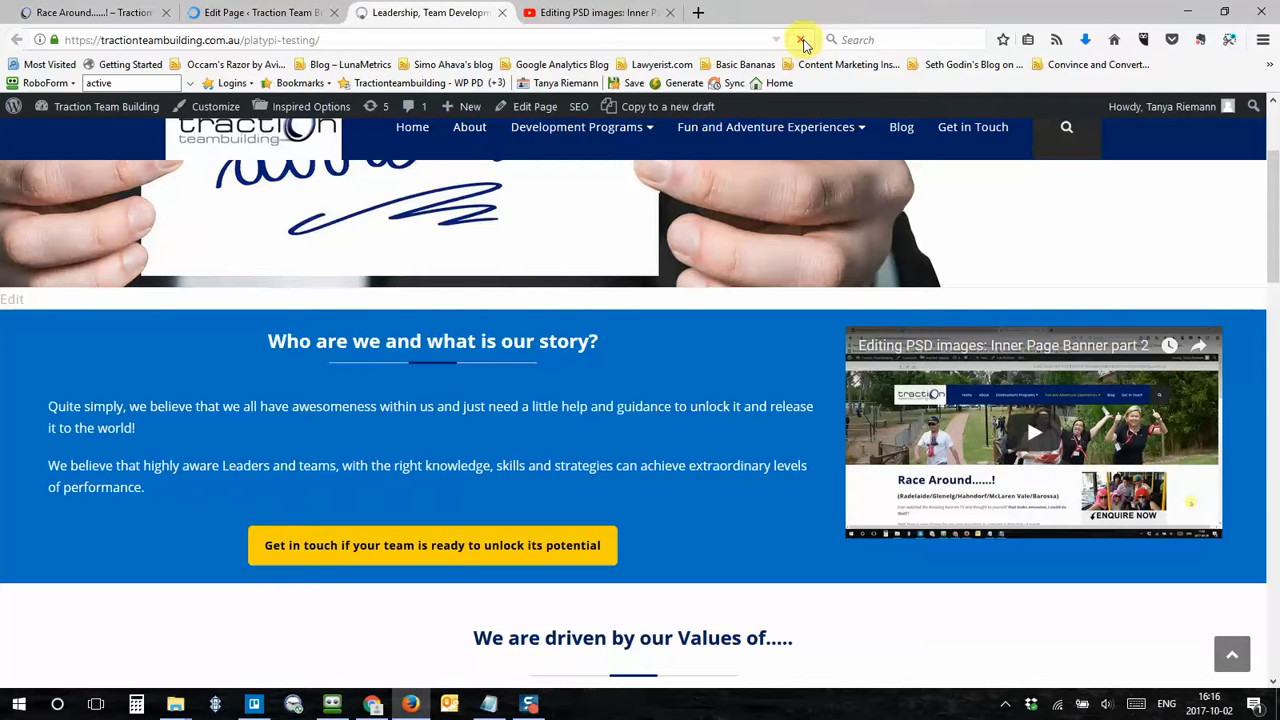